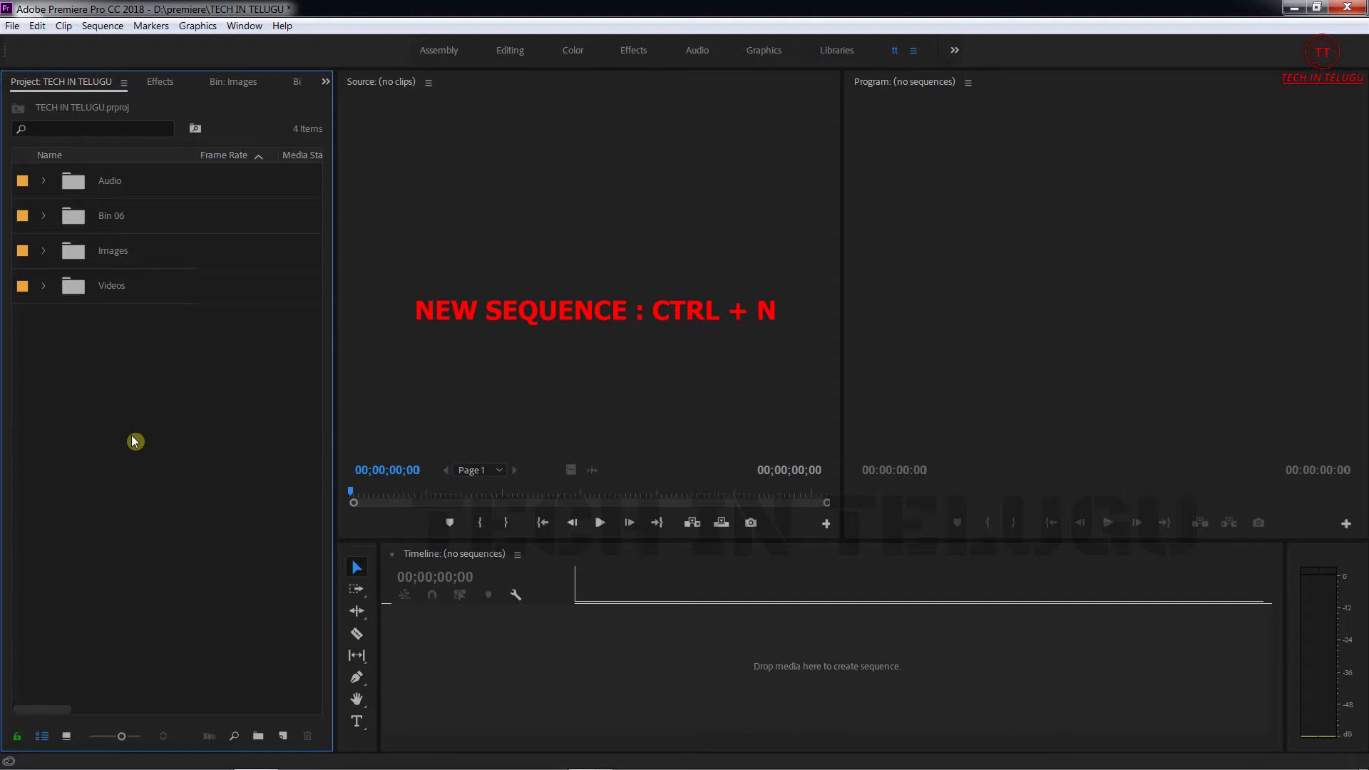
# Step: Cancel the Ctrl+N New Sequence dialog, then reopen it through File > New > Sequence
pyautogui.hotkey('ctrl', 'n')
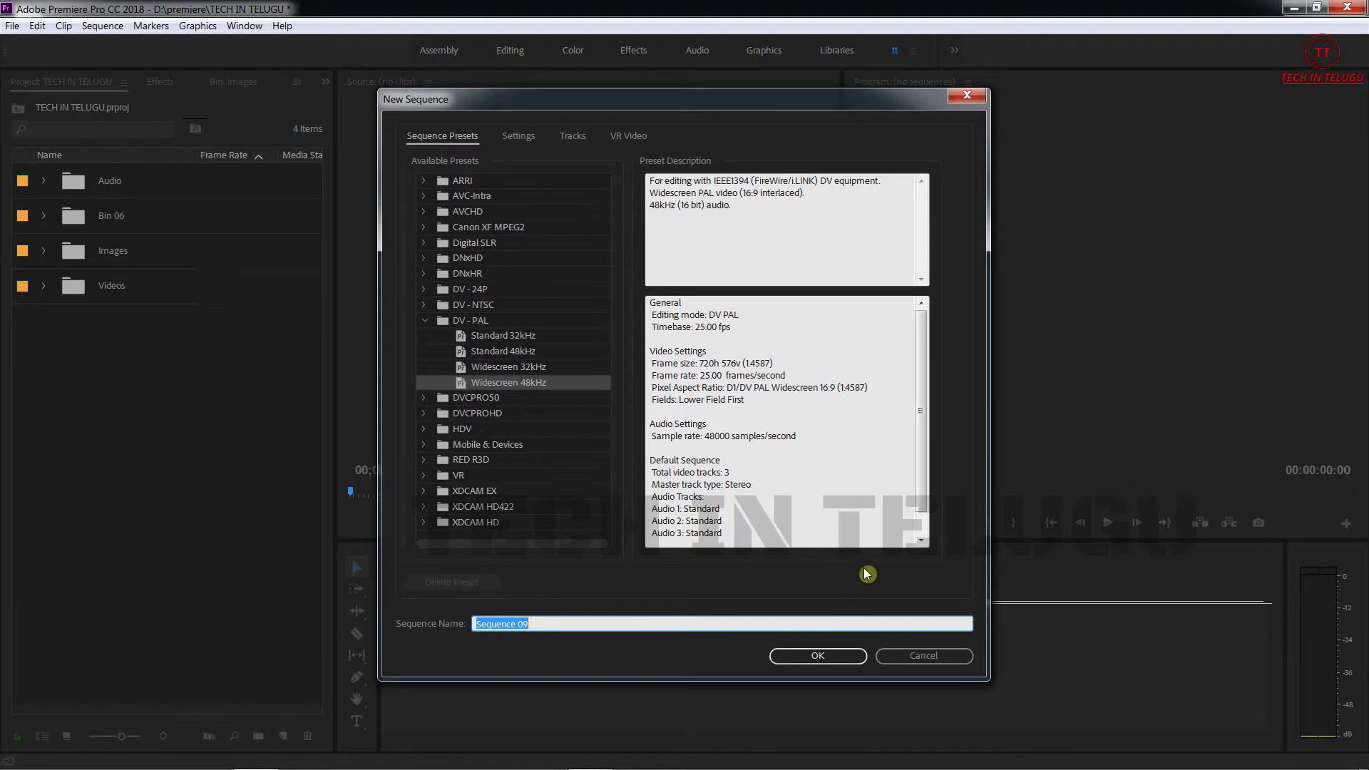
pyautogui.click(903, 653)
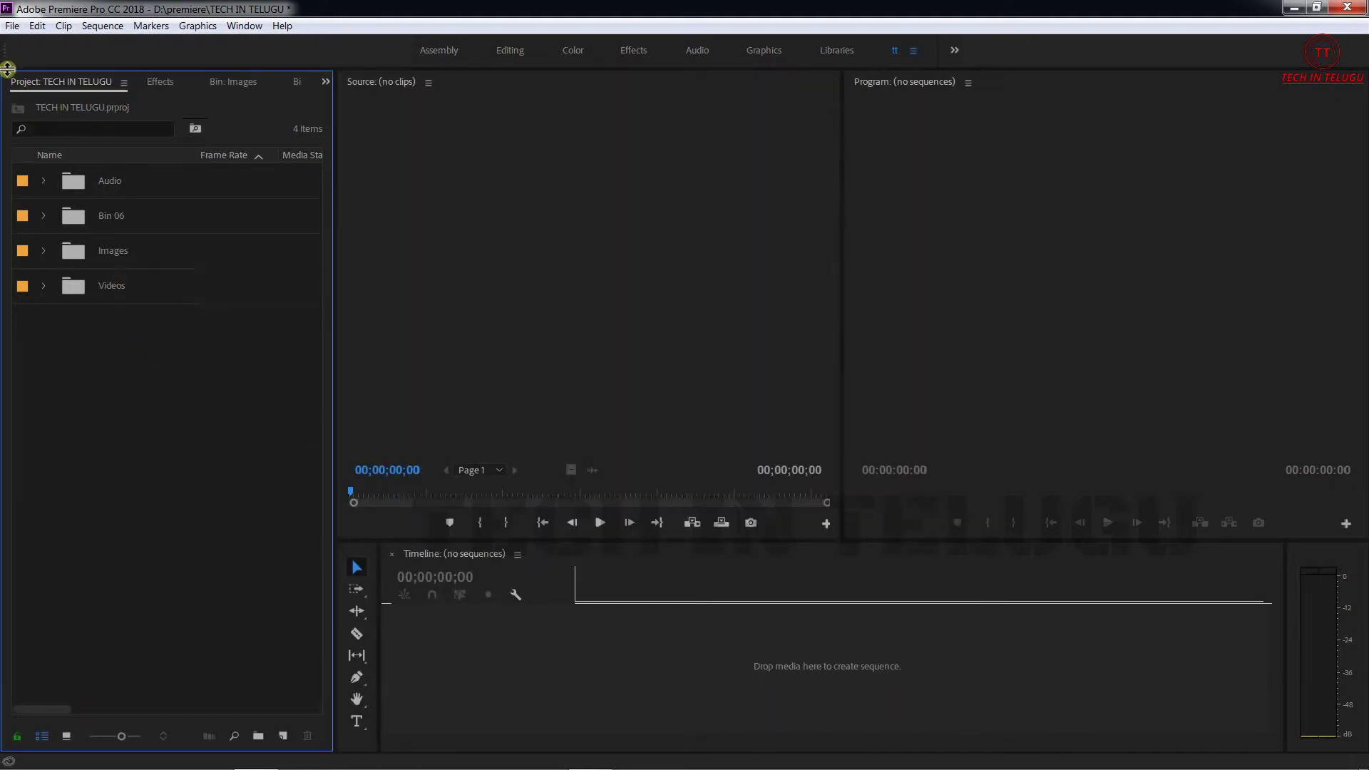
pyautogui.click(12, 26)
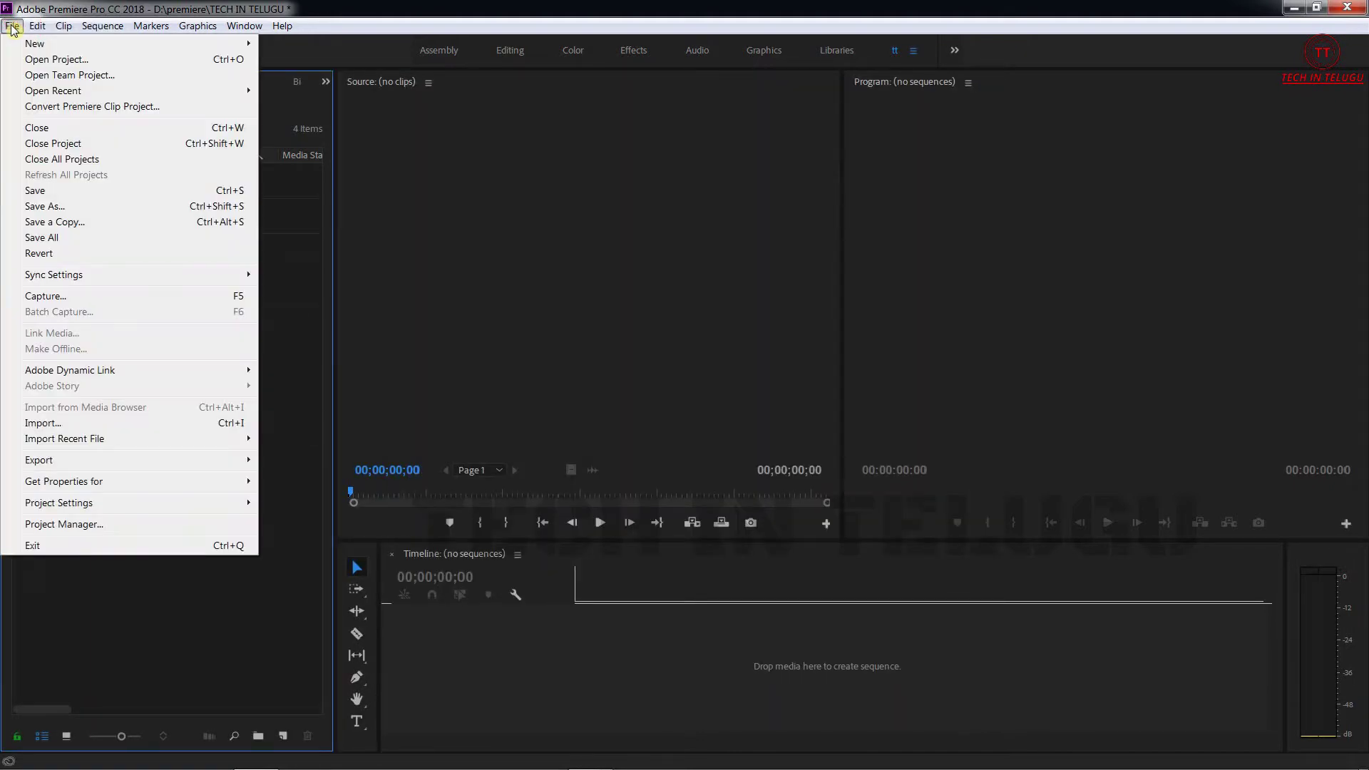
pyautogui.moveTo(71, 46)
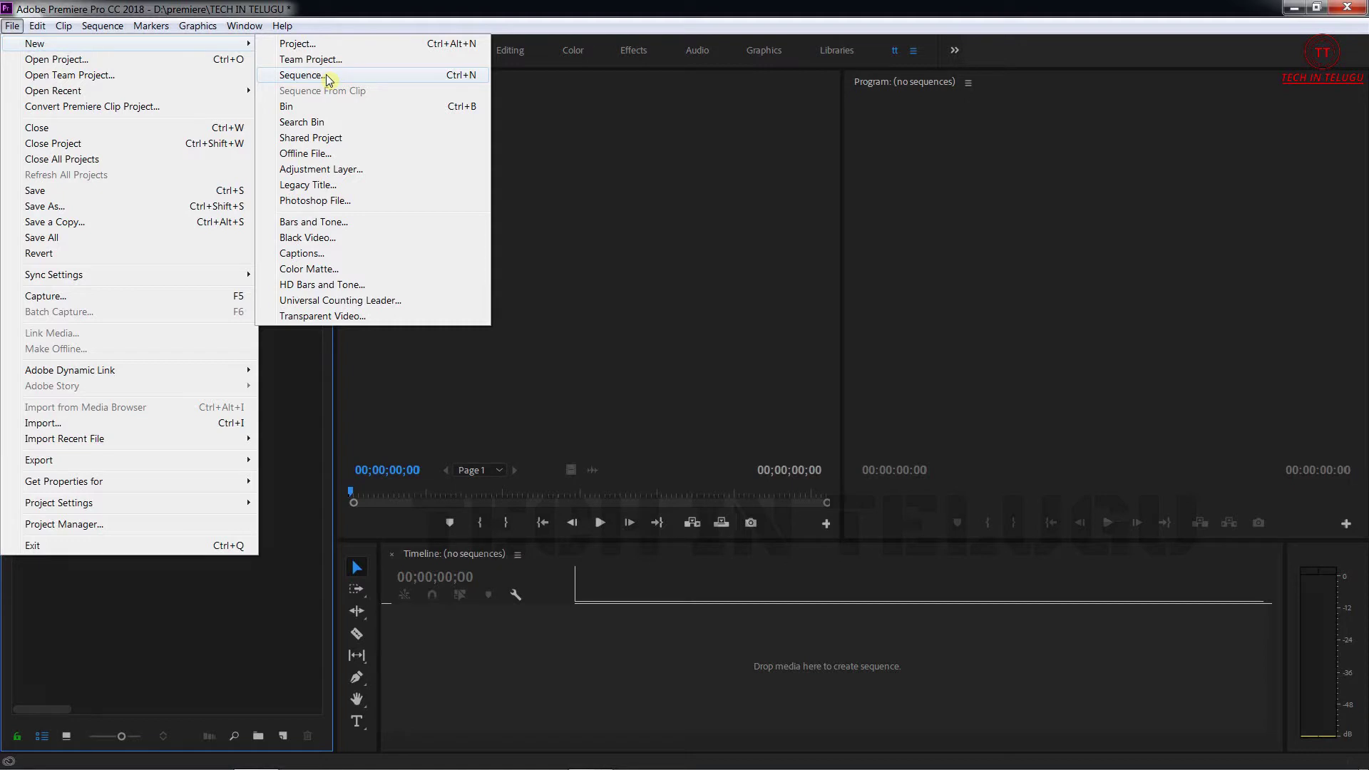
pyautogui.click(328, 77)
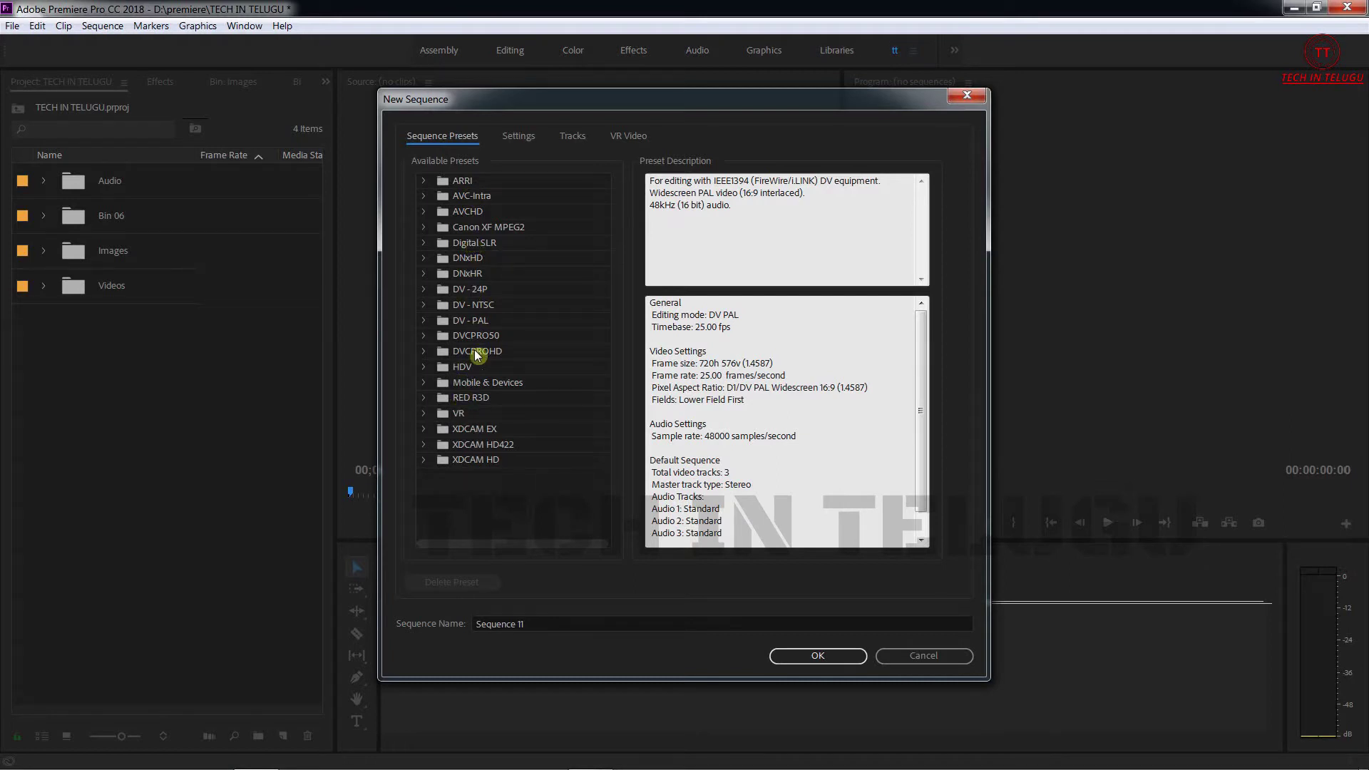
# Step: Expand the DV - PAL preset folder to show its four presets
pyautogui.click(424, 322)
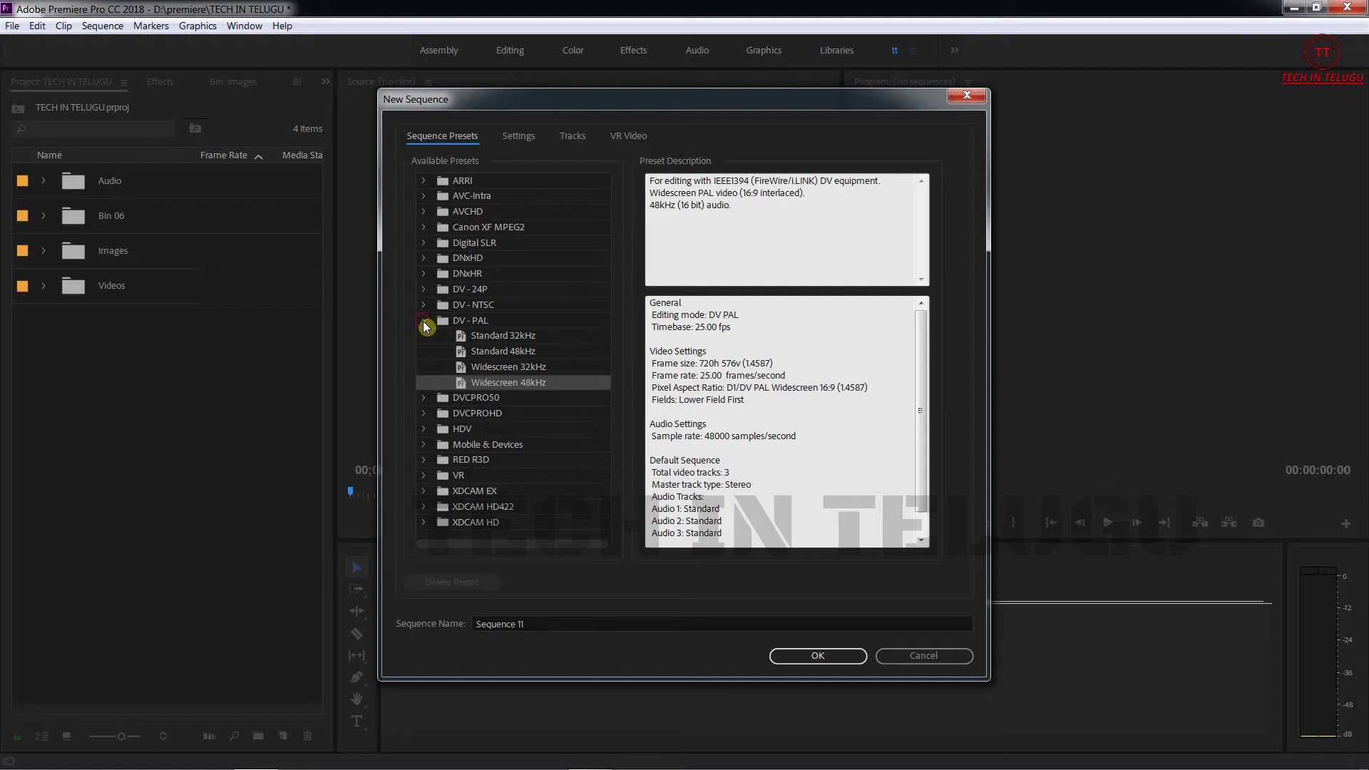
# Step: Collapse DV - PAL, inspect the RED R3D 2K 16x9 24 preset, then collapse RED R3D
pyautogui.click(424, 323)
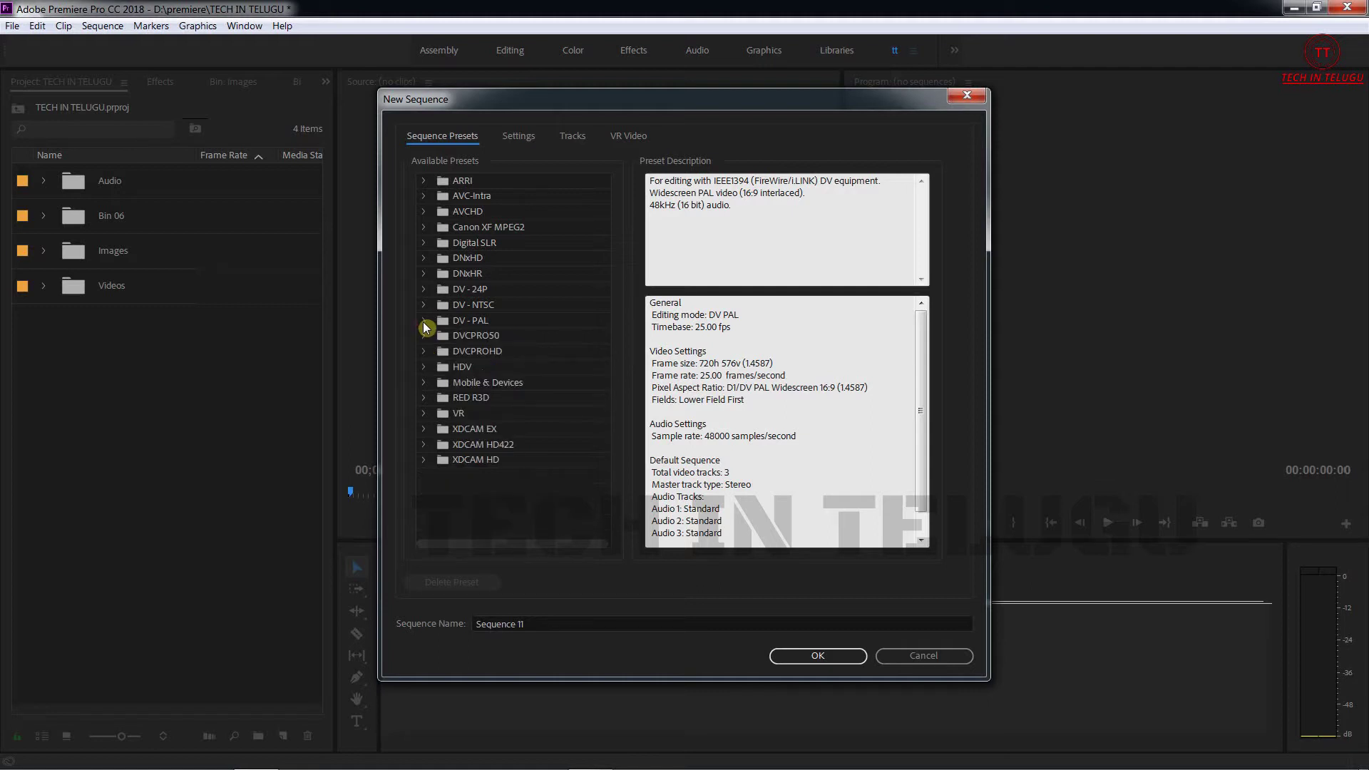
pyautogui.click(425, 398)
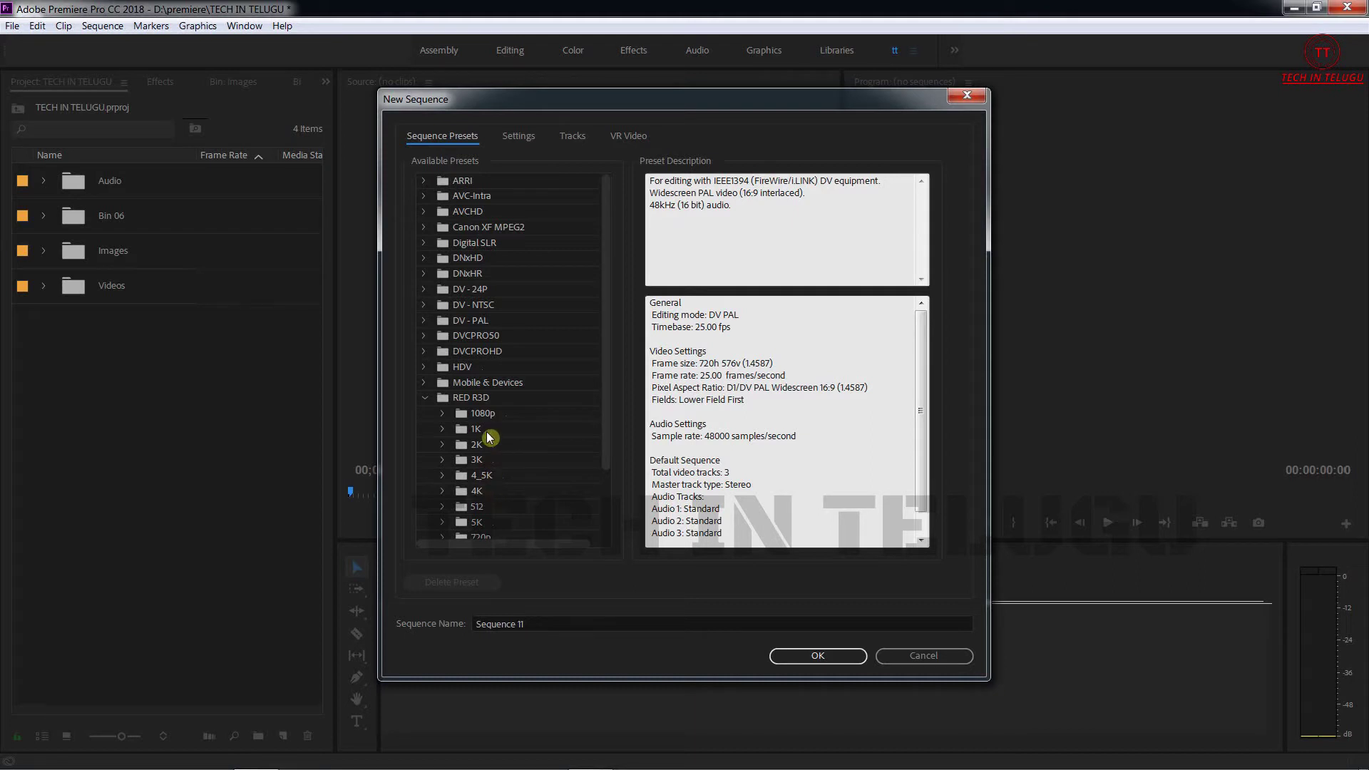
pyautogui.click(443, 444)
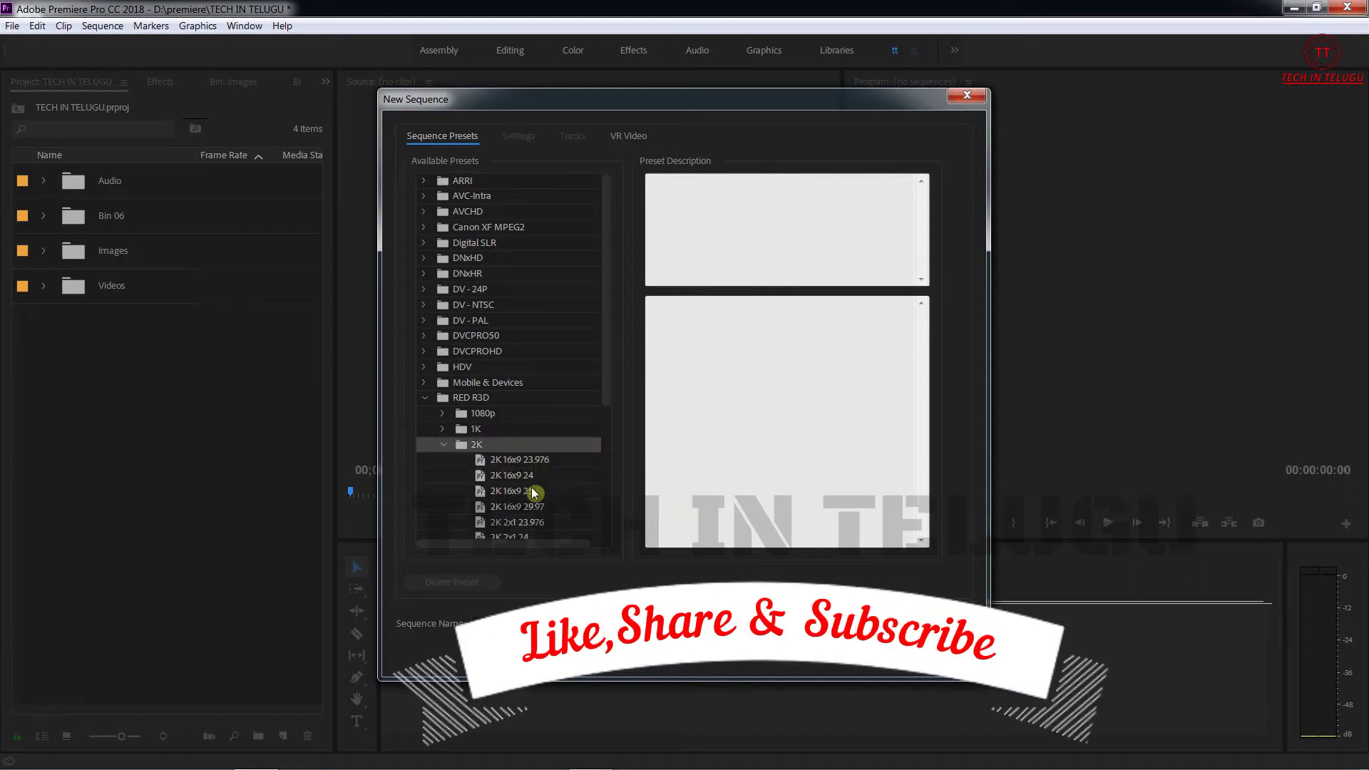
pyautogui.click(515, 474)
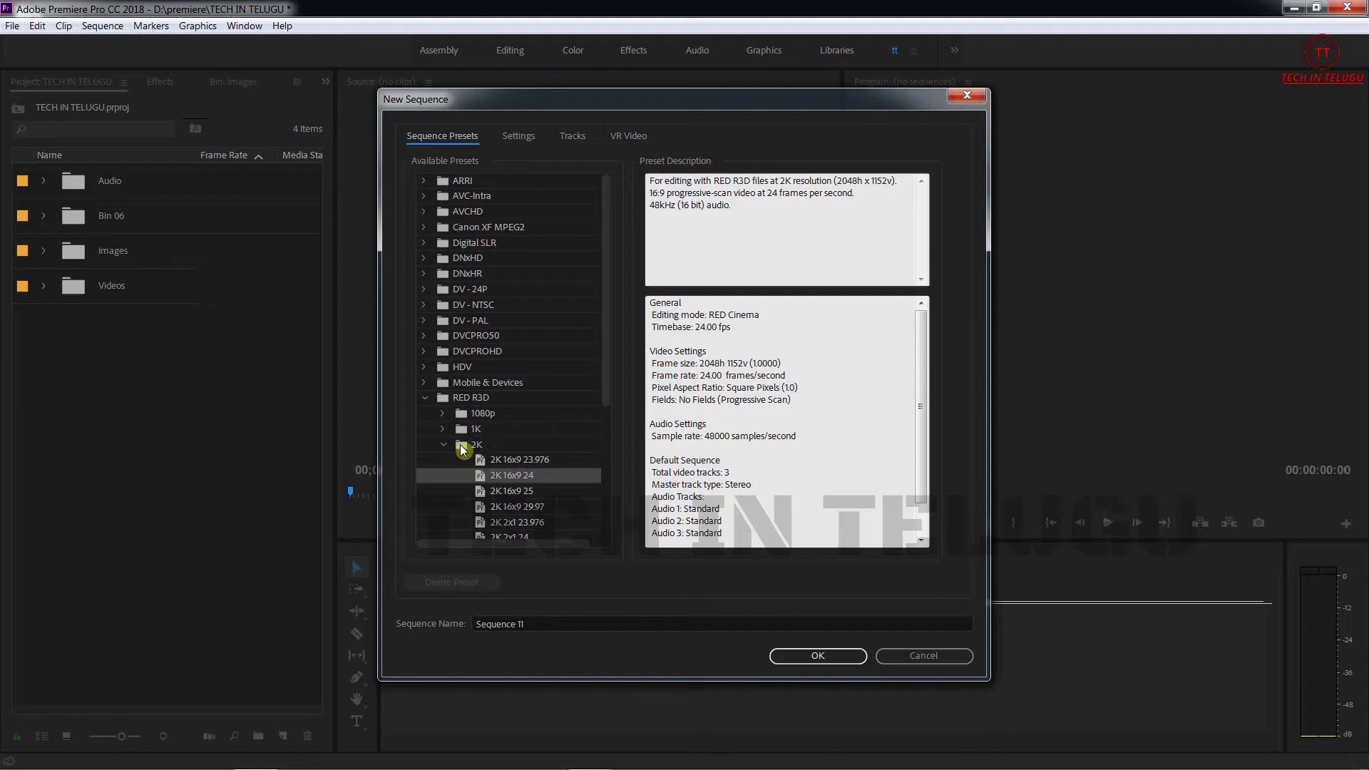
pyautogui.doubleClick(470, 397)
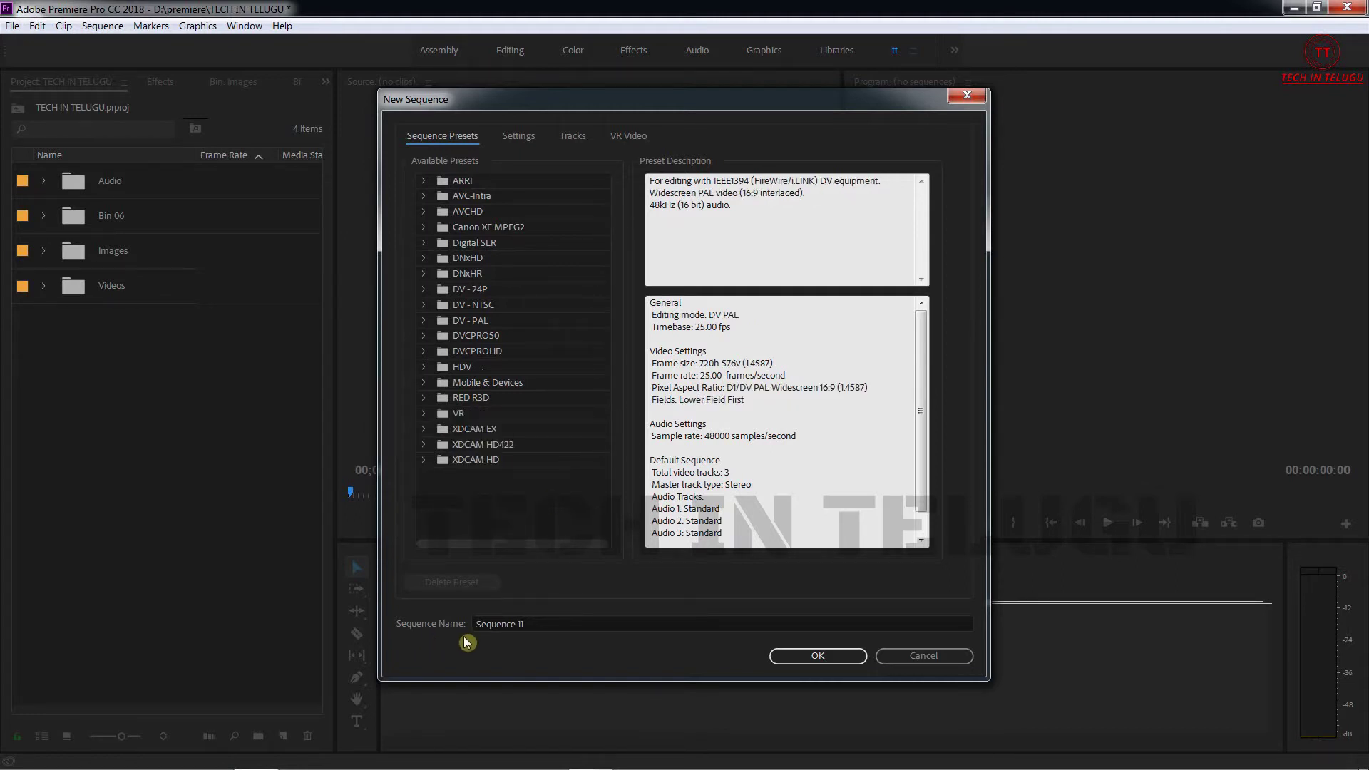
pyautogui.click(543, 623)
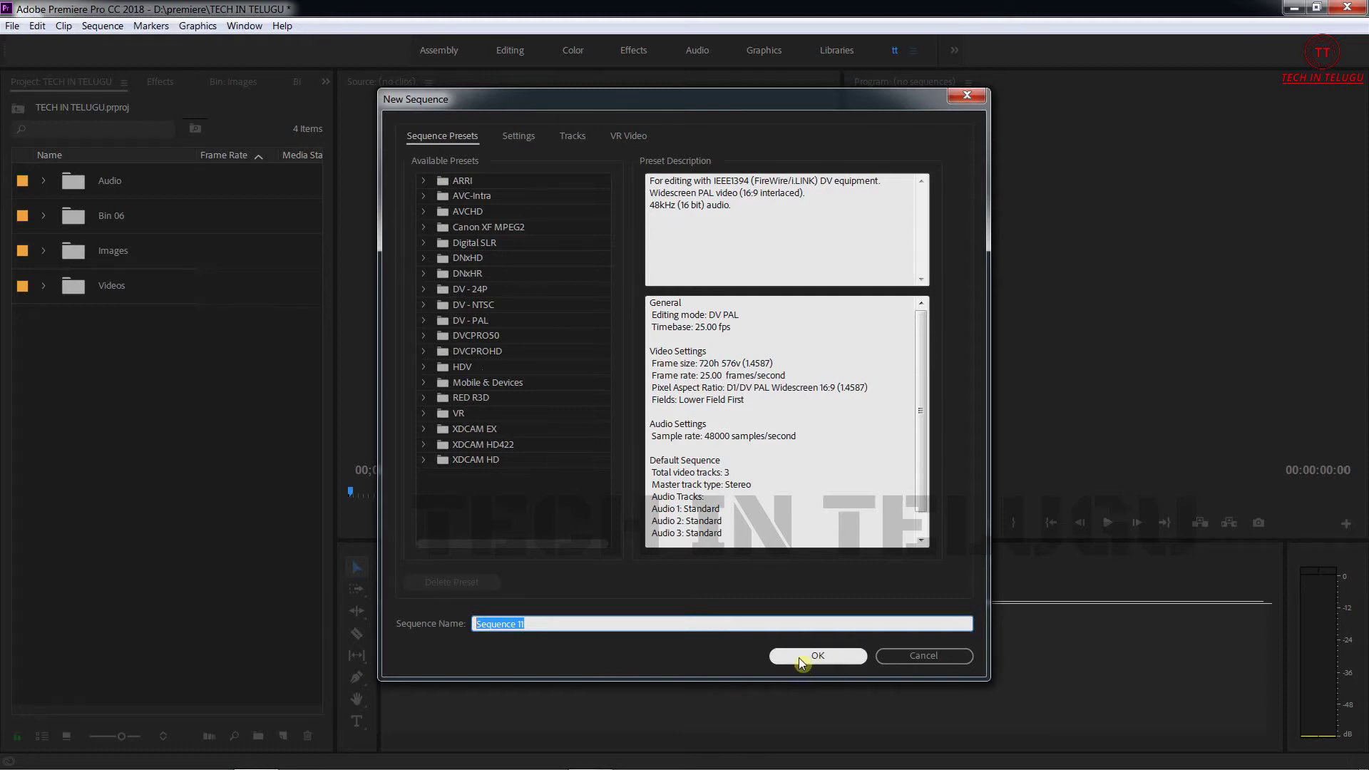
pyautogui.click(585, 649)
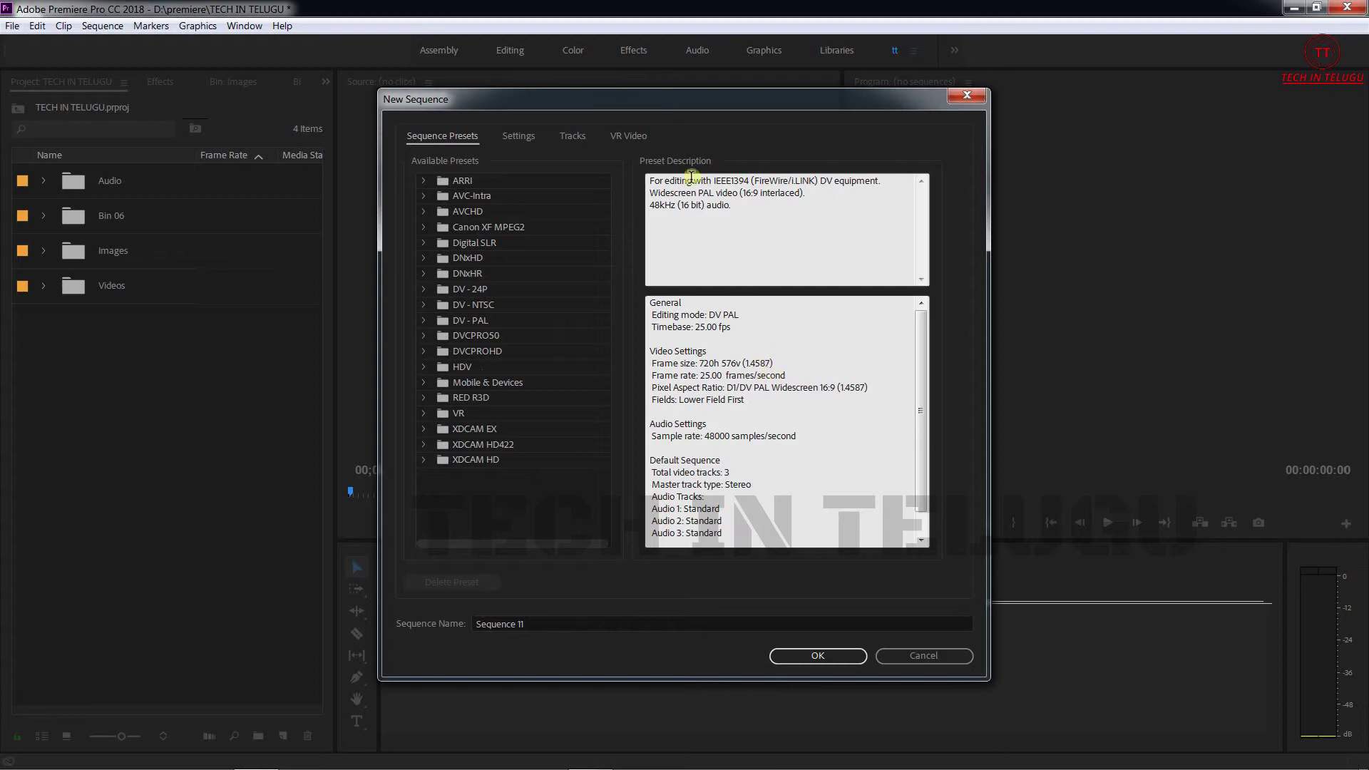
pyautogui.click(519, 139)
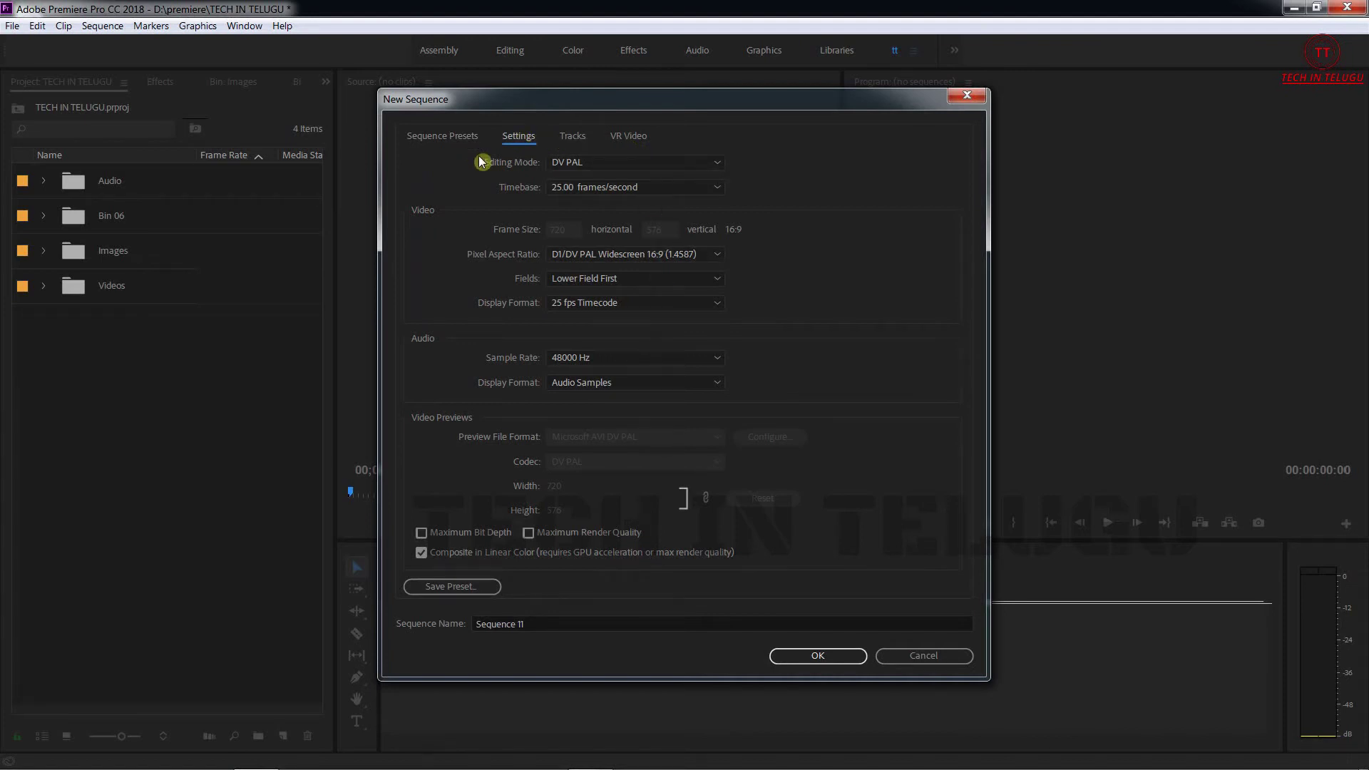
# Step: Switch from Sequence Presets back to Settings and drop down the Editing Mode list
pyautogui.click(458, 136)
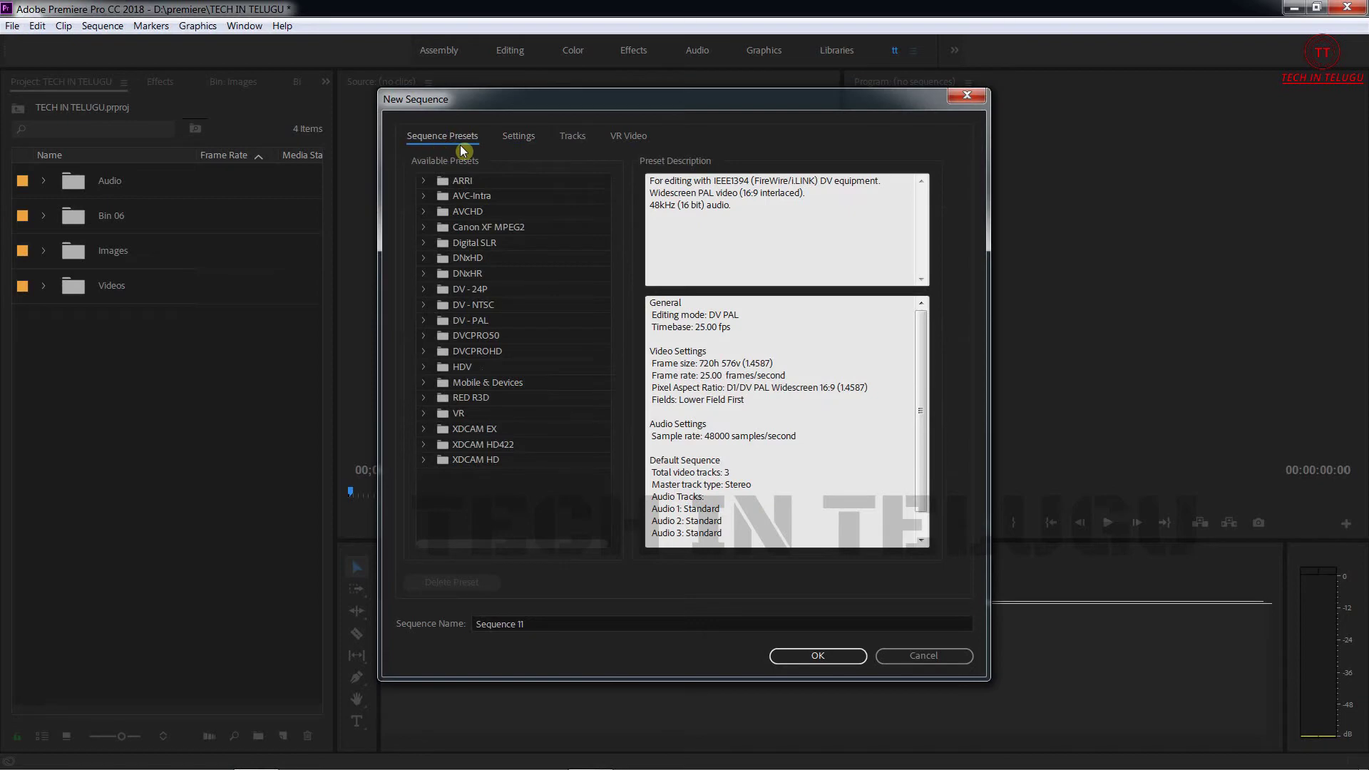
pyautogui.click(515, 137)
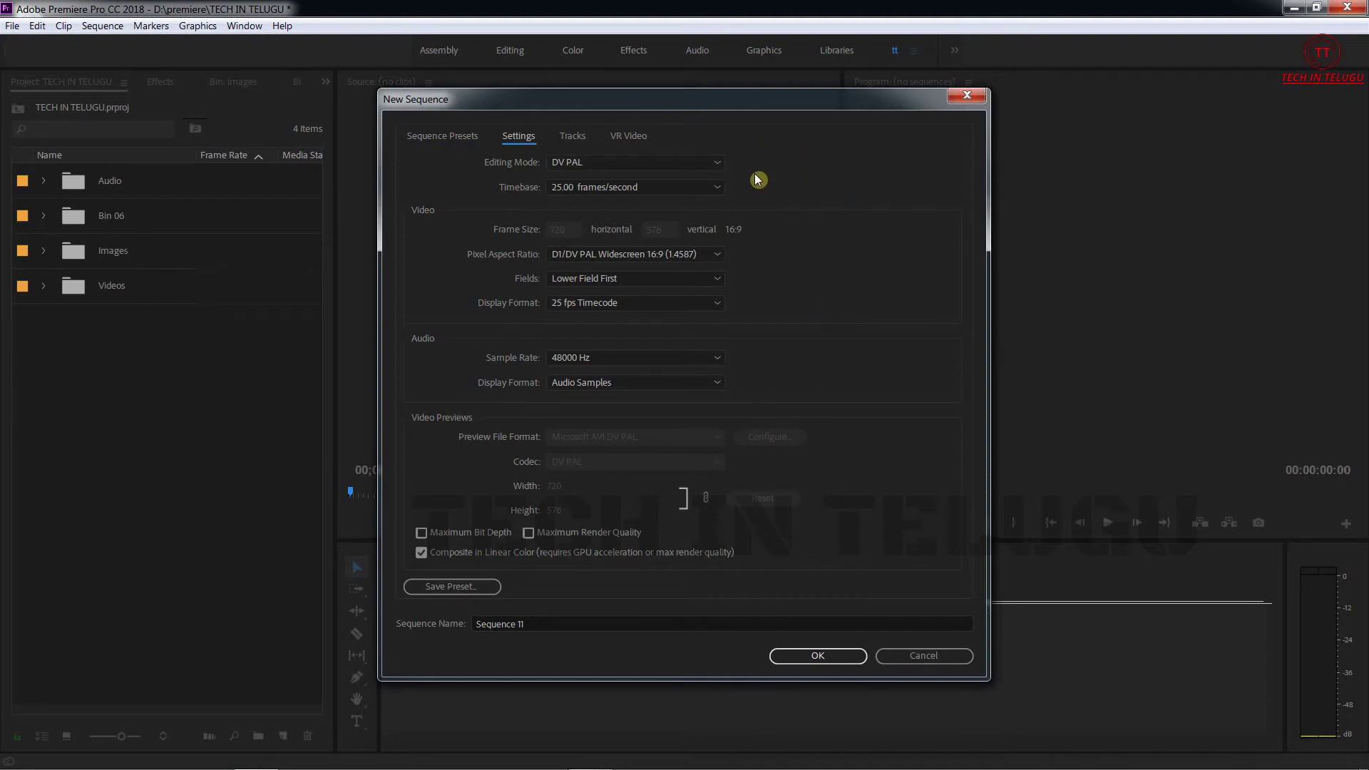
pyautogui.click(715, 167)
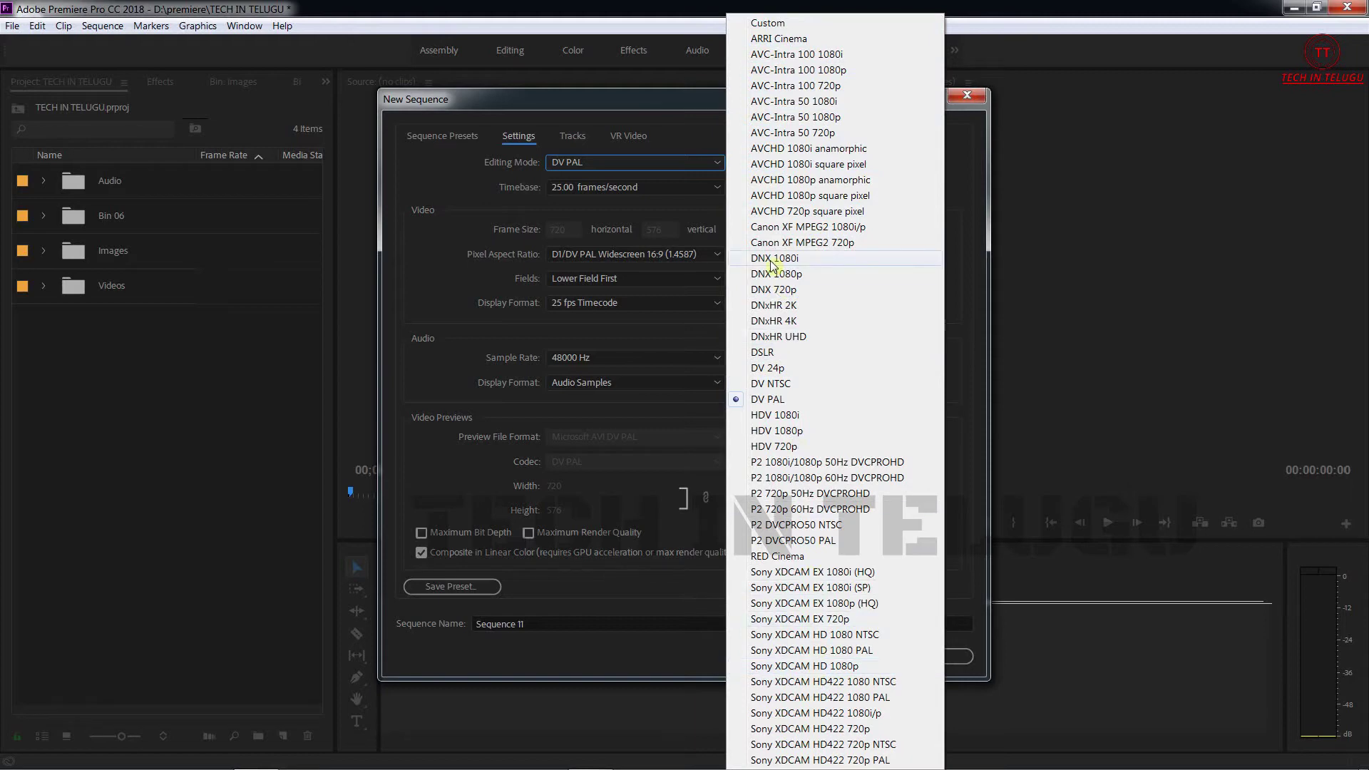
# Step: Set the editing mode to Custom with a 23.976 frames/second timebase
pyautogui.click(778, 23)
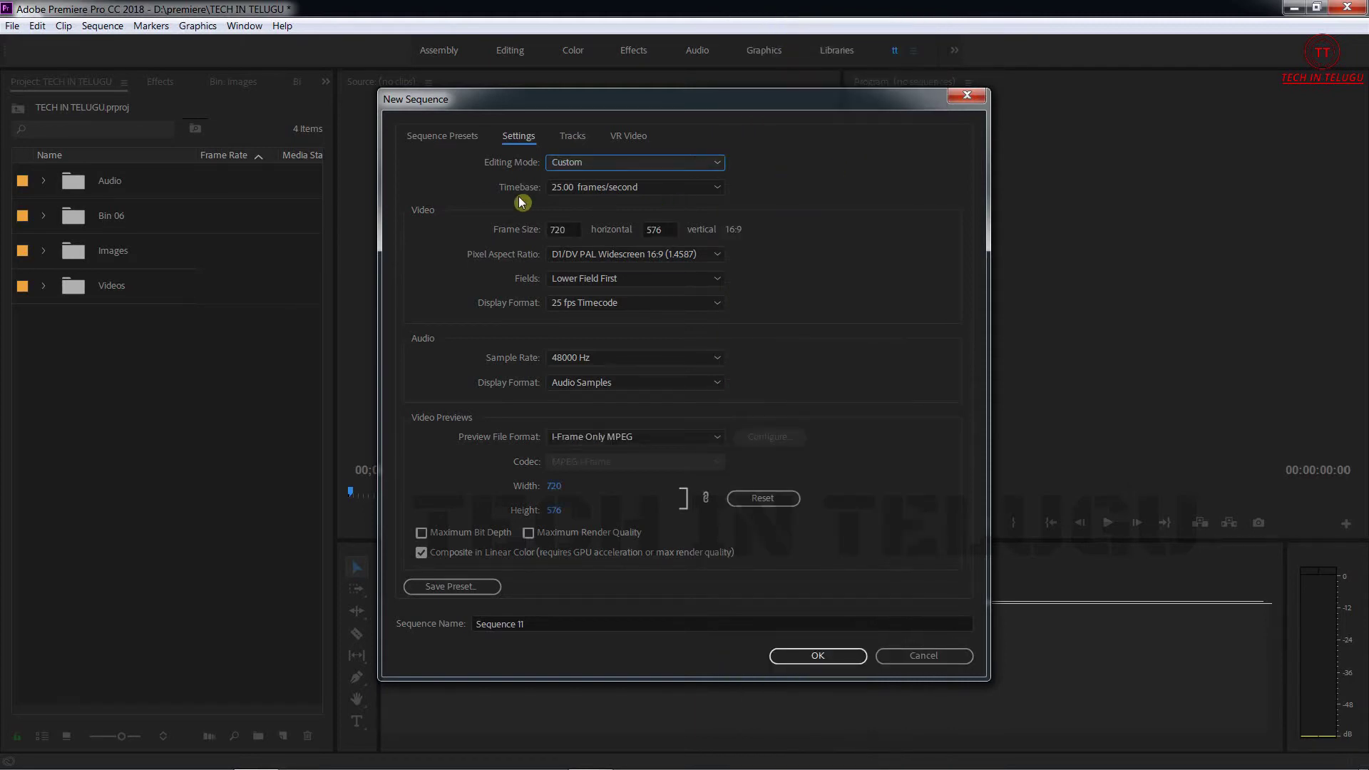
pyautogui.click(710, 188)
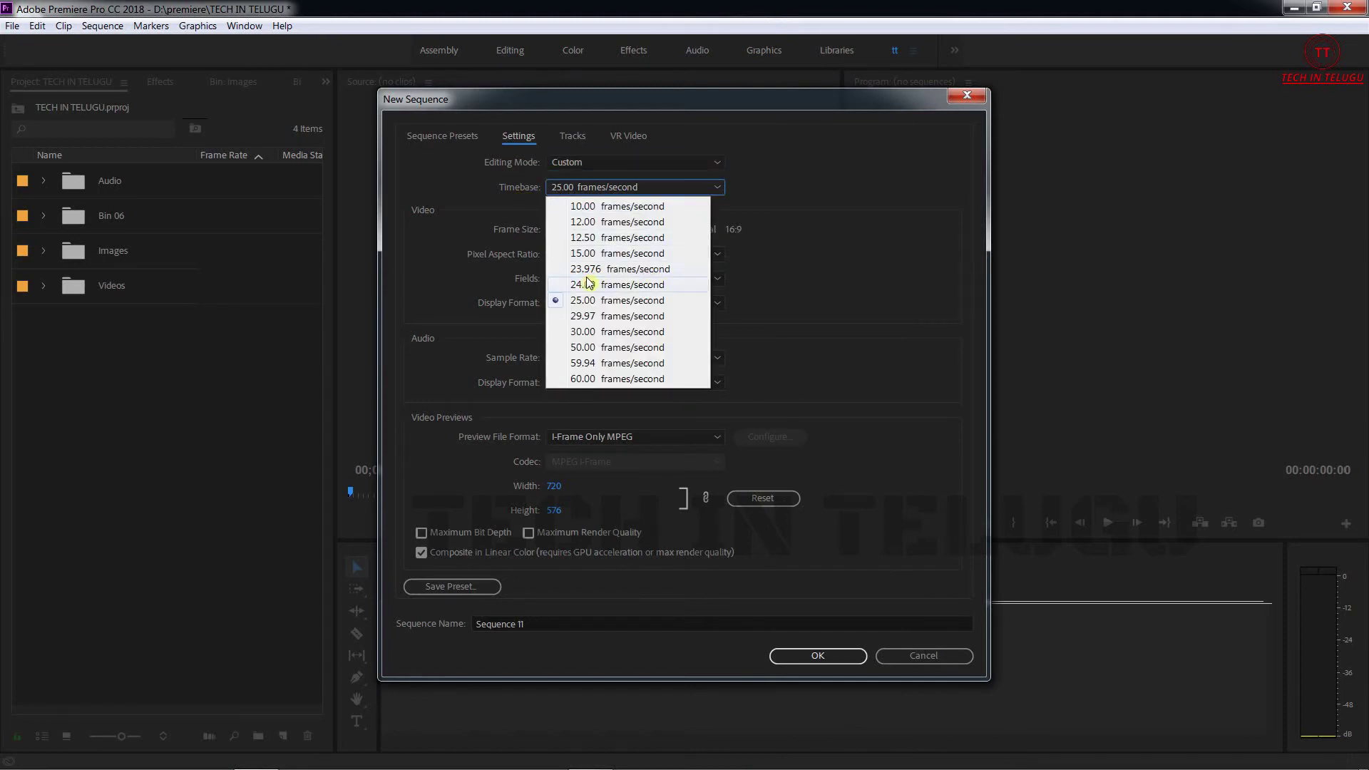
pyautogui.click(653, 270)
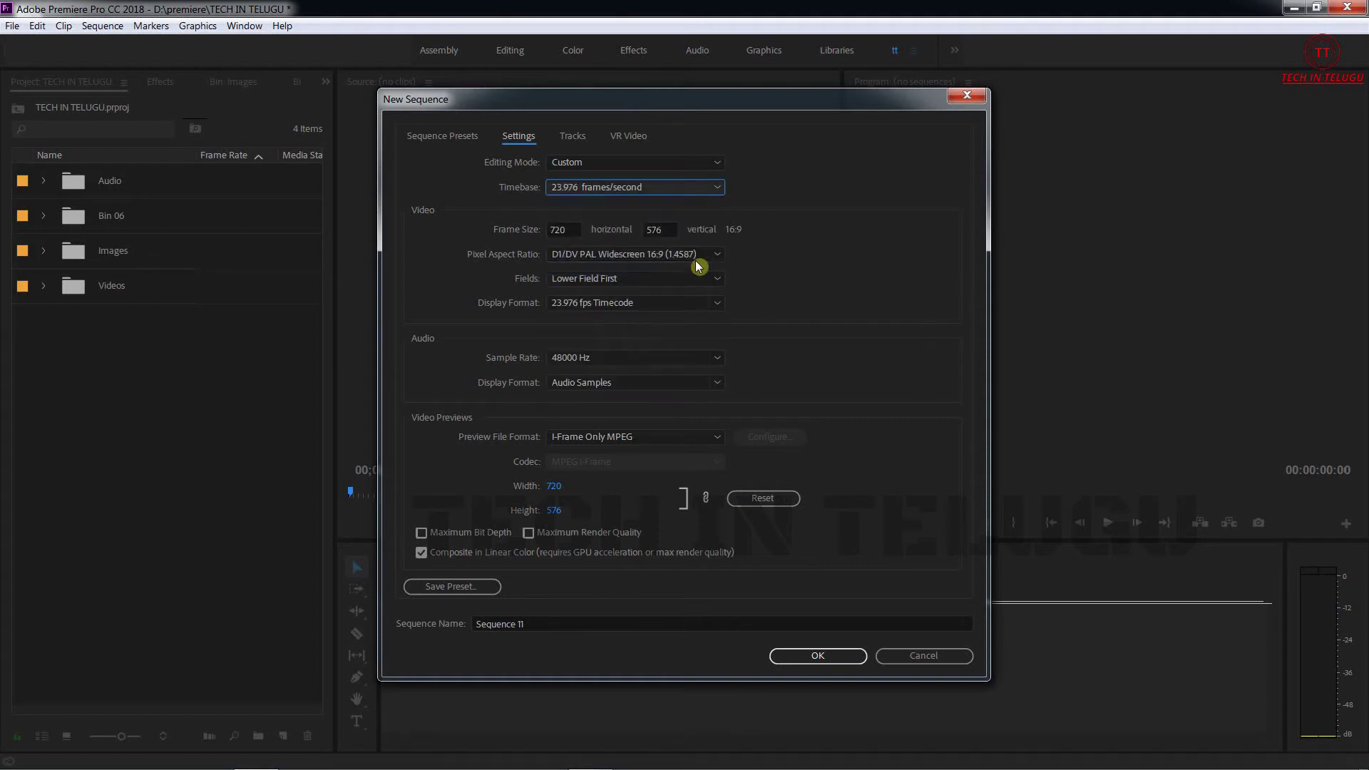
# Step: Change the frame size from 720 × 576 to 1920 × 1080
pyautogui.click(570, 231)
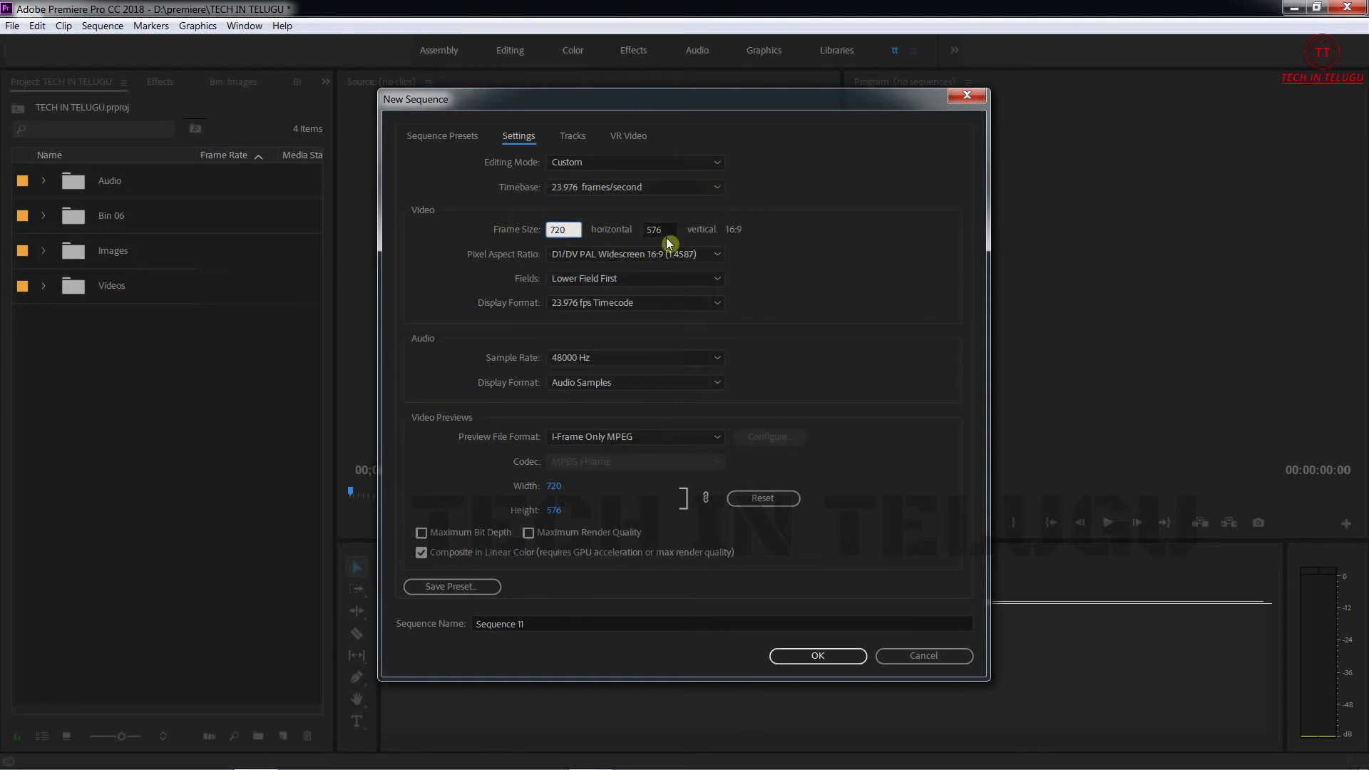
pyautogui.moveTo(573, 230); pyautogui.dragTo(527, 228)
pyautogui.write('1920')
pyautogui.click(666, 228)
pyautogui.write('1080')
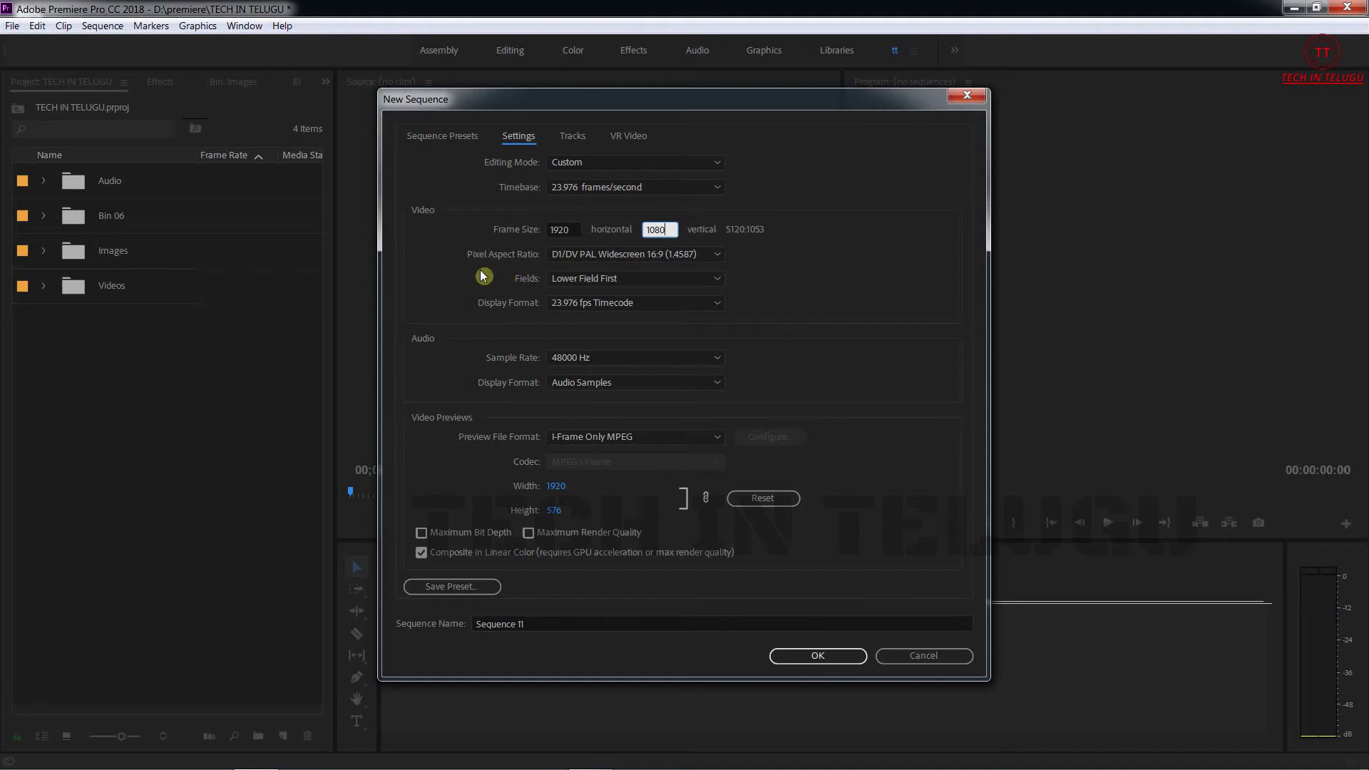
pyautogui.click(716, 258)
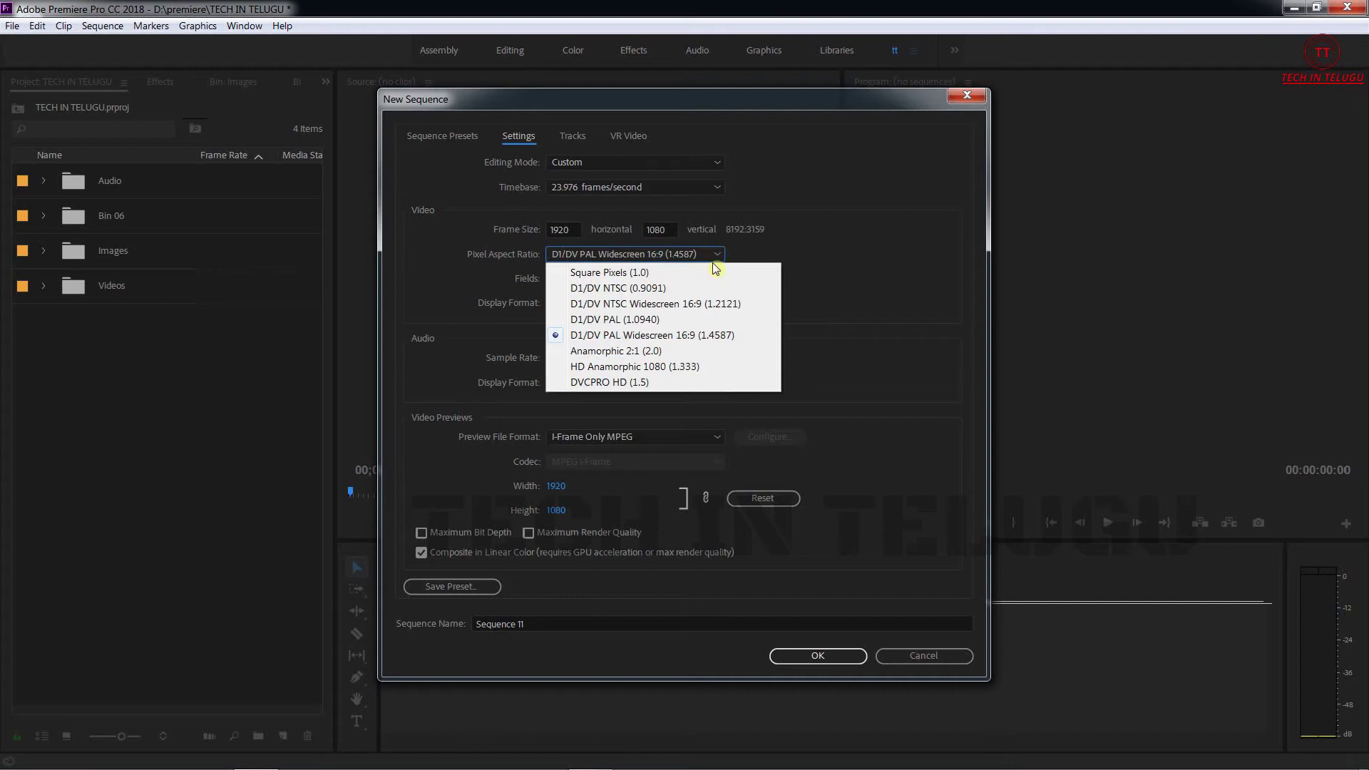
# Step: Choose Square Pixels (1.0) and No Fields (Progressive Scan) for the sequence
pyautogui.click(630, 274)
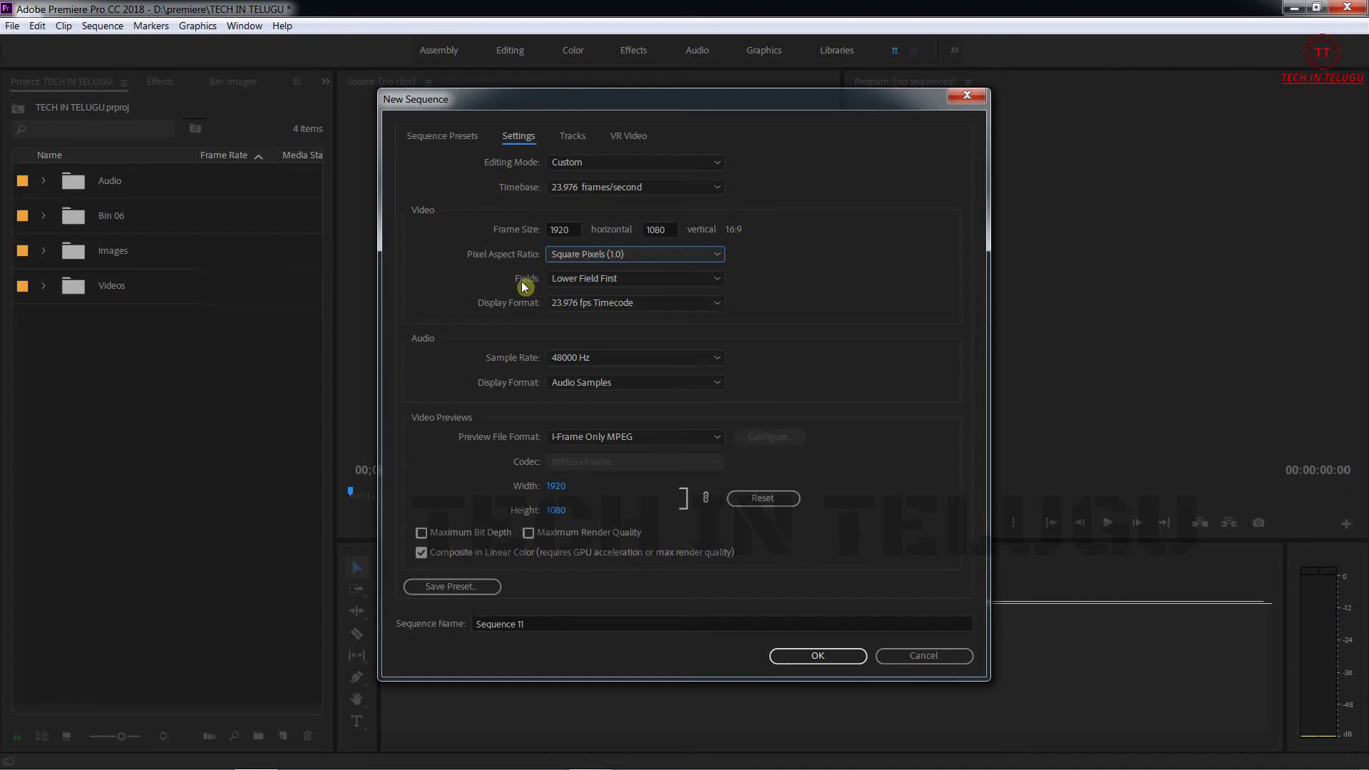
pyautogui.click(718, 280)
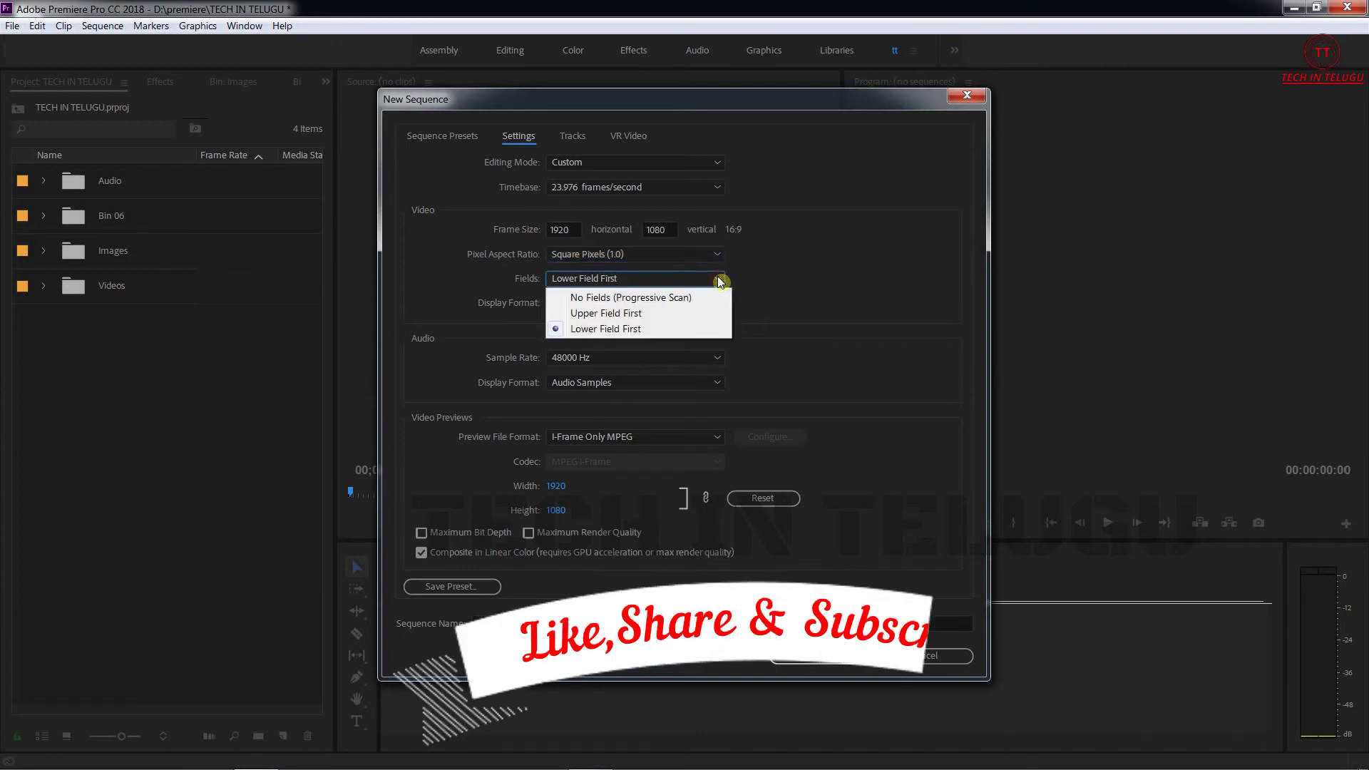
pyautogui.click(650, 300)
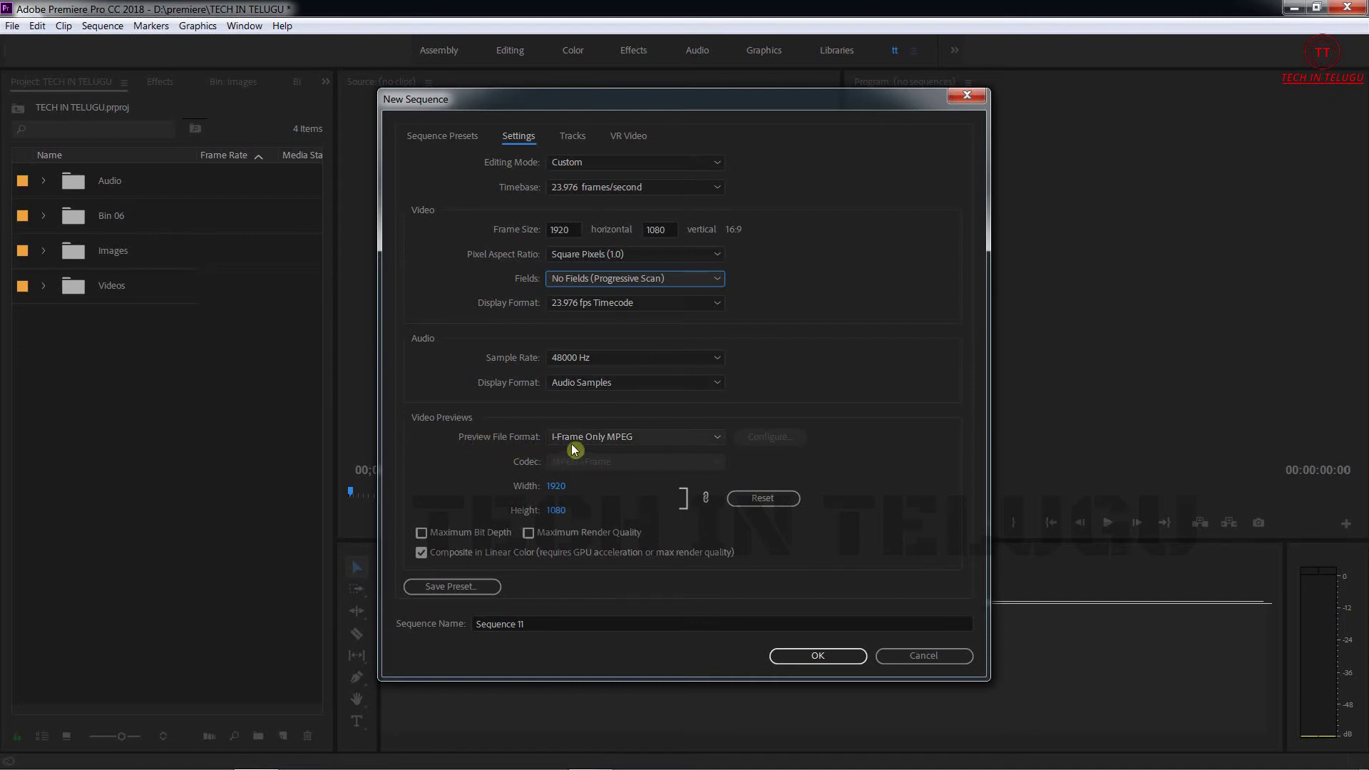
pyautogui.click(714, 442)
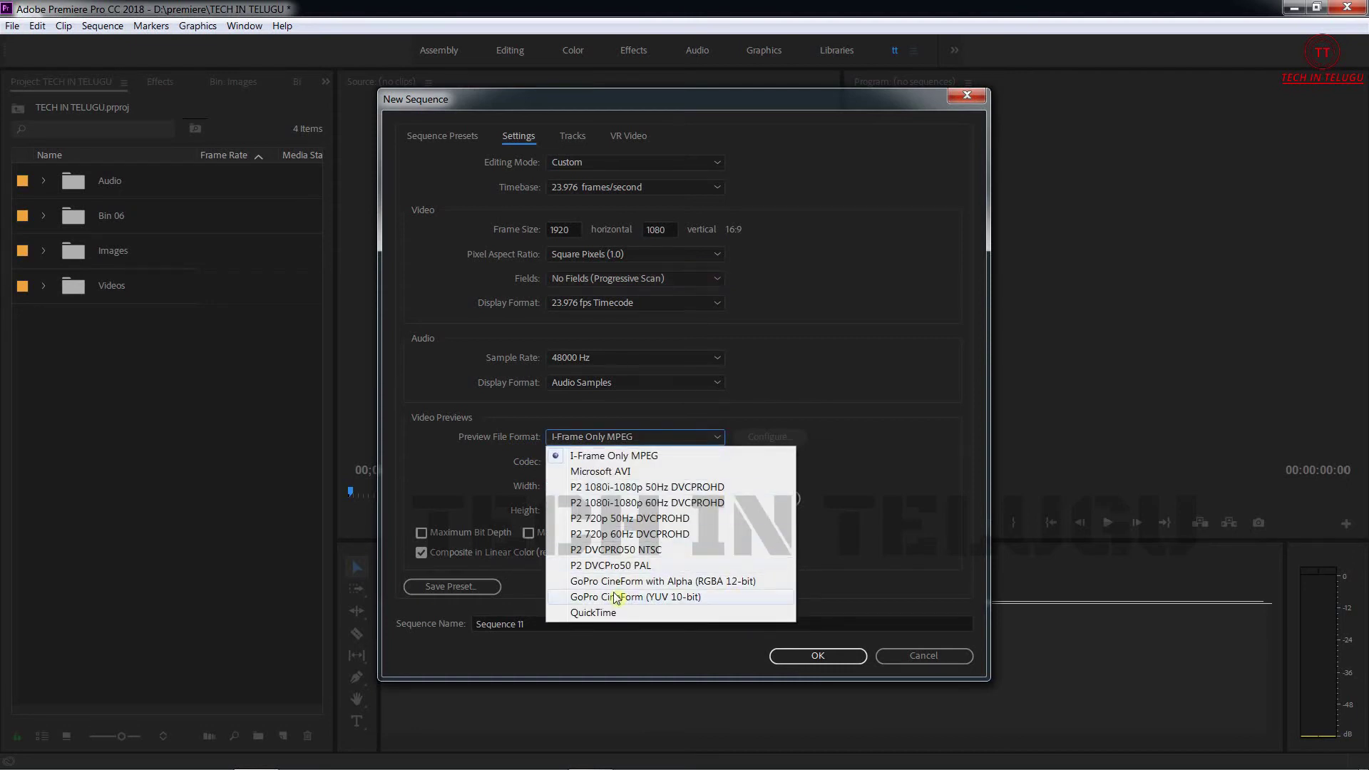
pyautogui.click(645, 457)
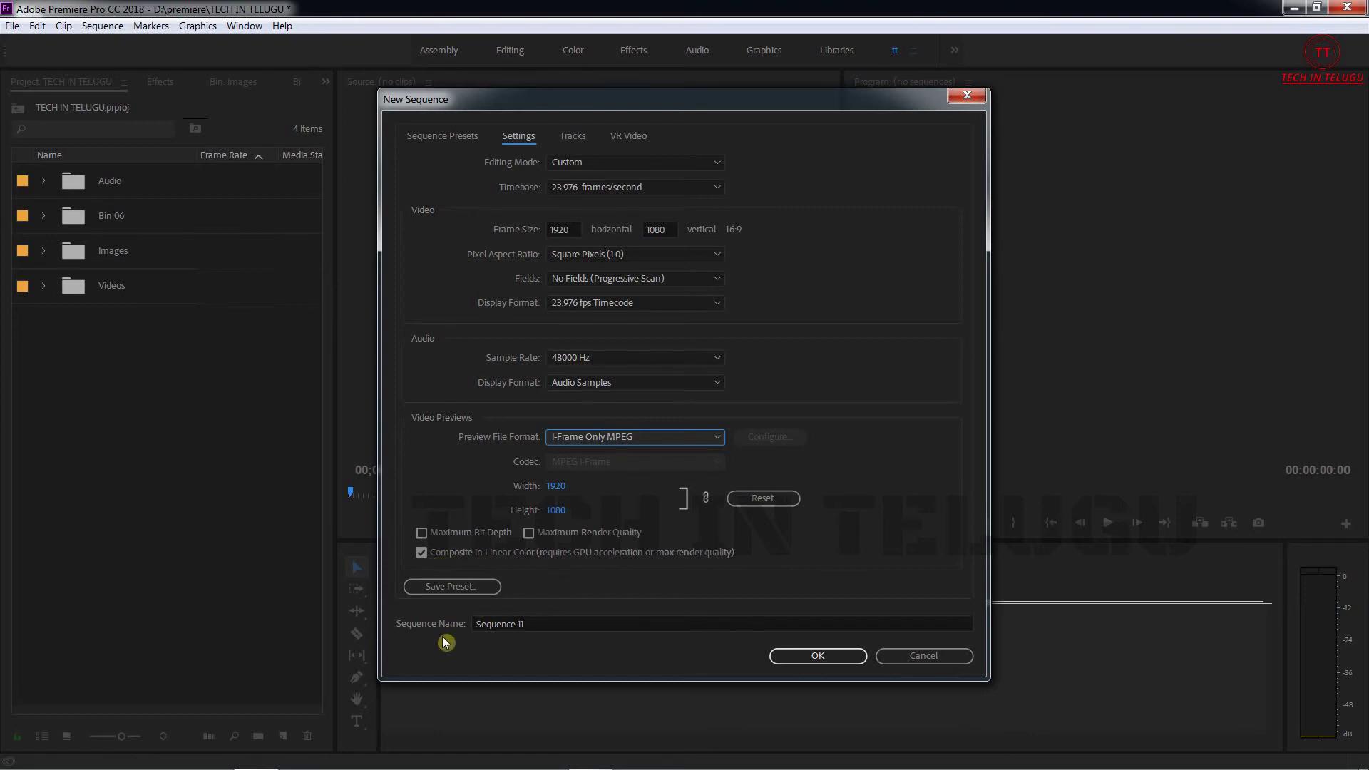
# Step: Name the sequence 'demo' and confirm to create it
pyautogui.click(506, 624)
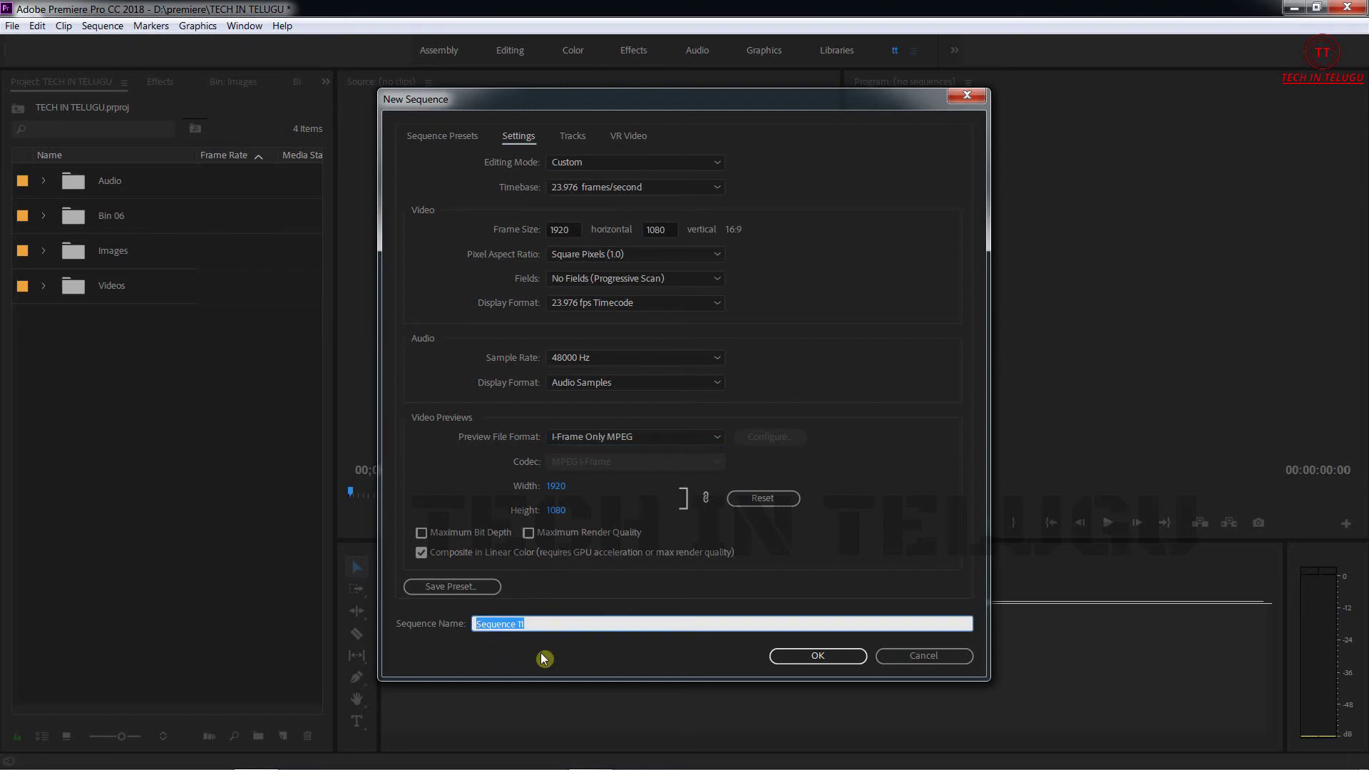
pyautogui.write('demo')
pyautogui.click(794, 660)
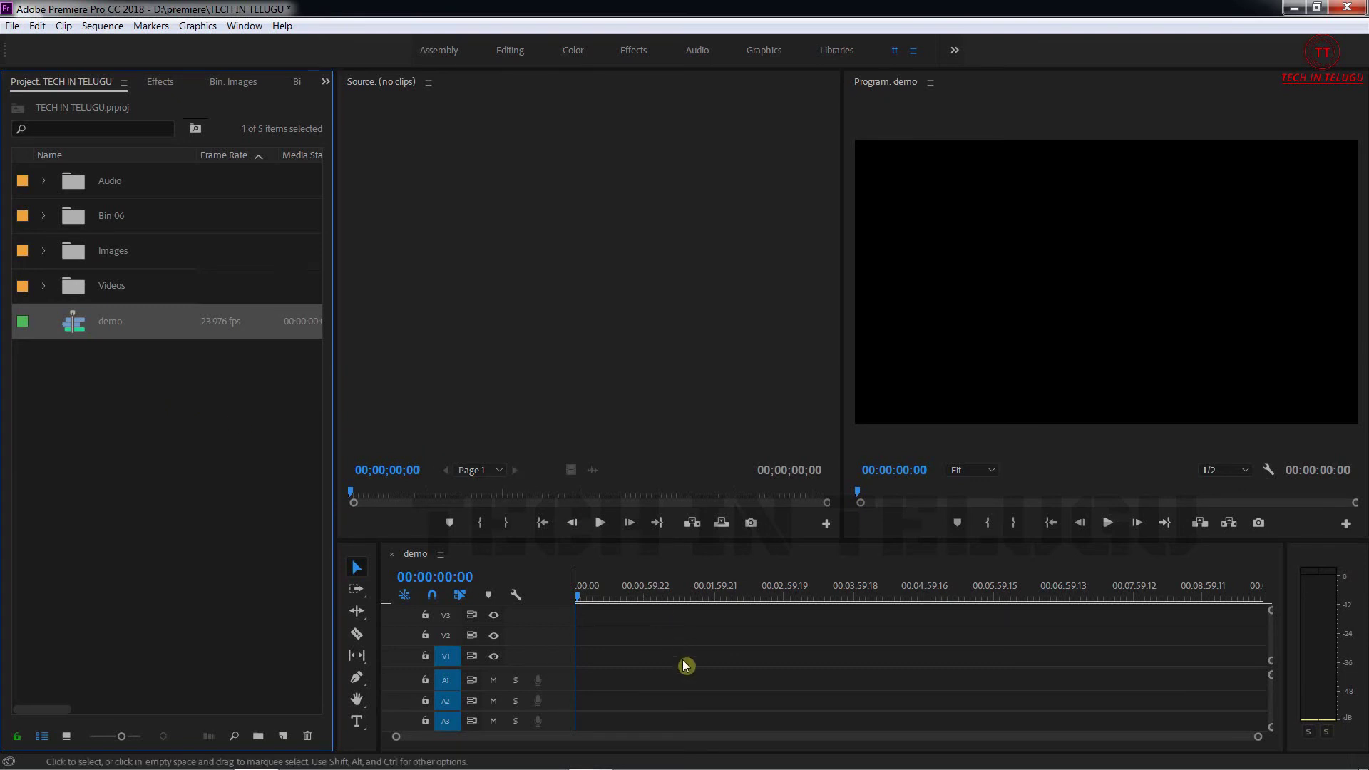
# Step: Deselect the Project panel, start another sequence with Ctrl+N, and collapse DV - PAL
pyautogui.click(146, 449)
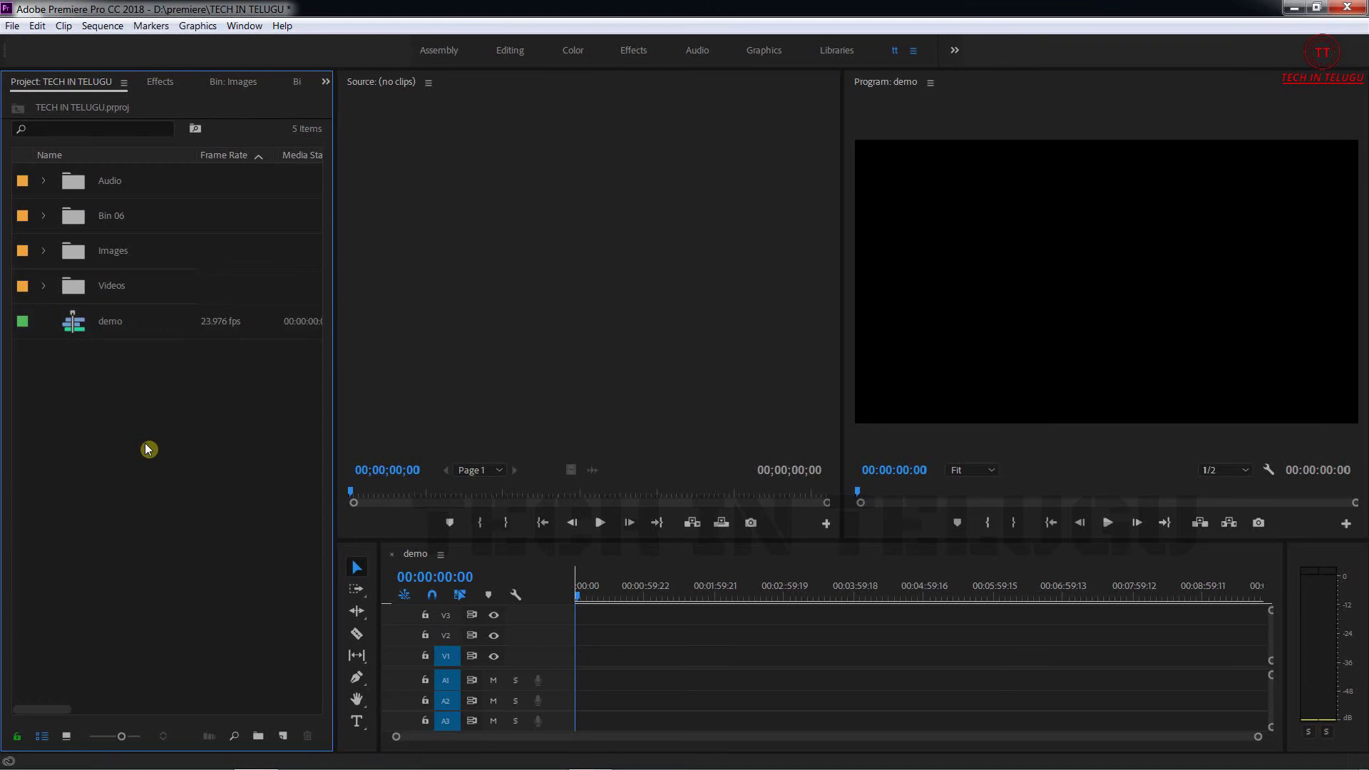
pyautogui.hotkey('ctrl', 'n')
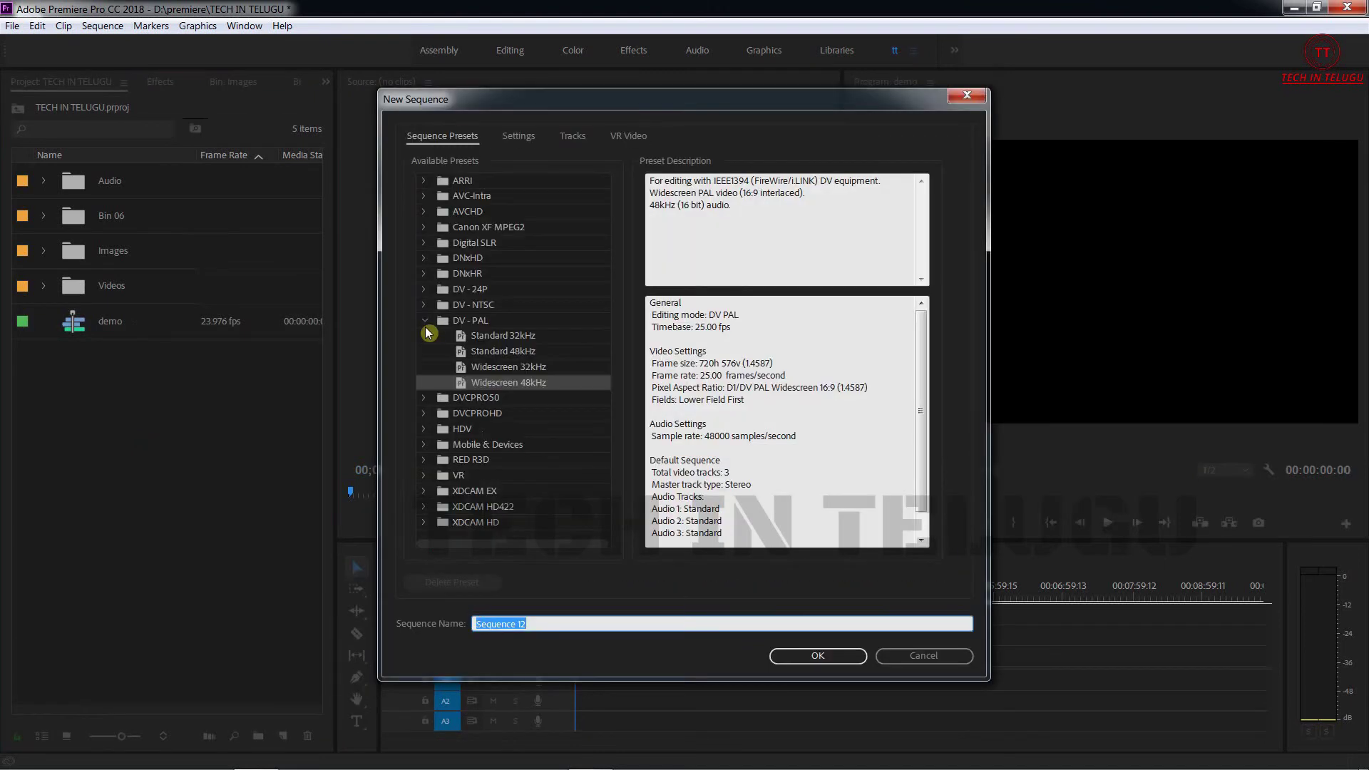
pyautogui.click(425, 324)
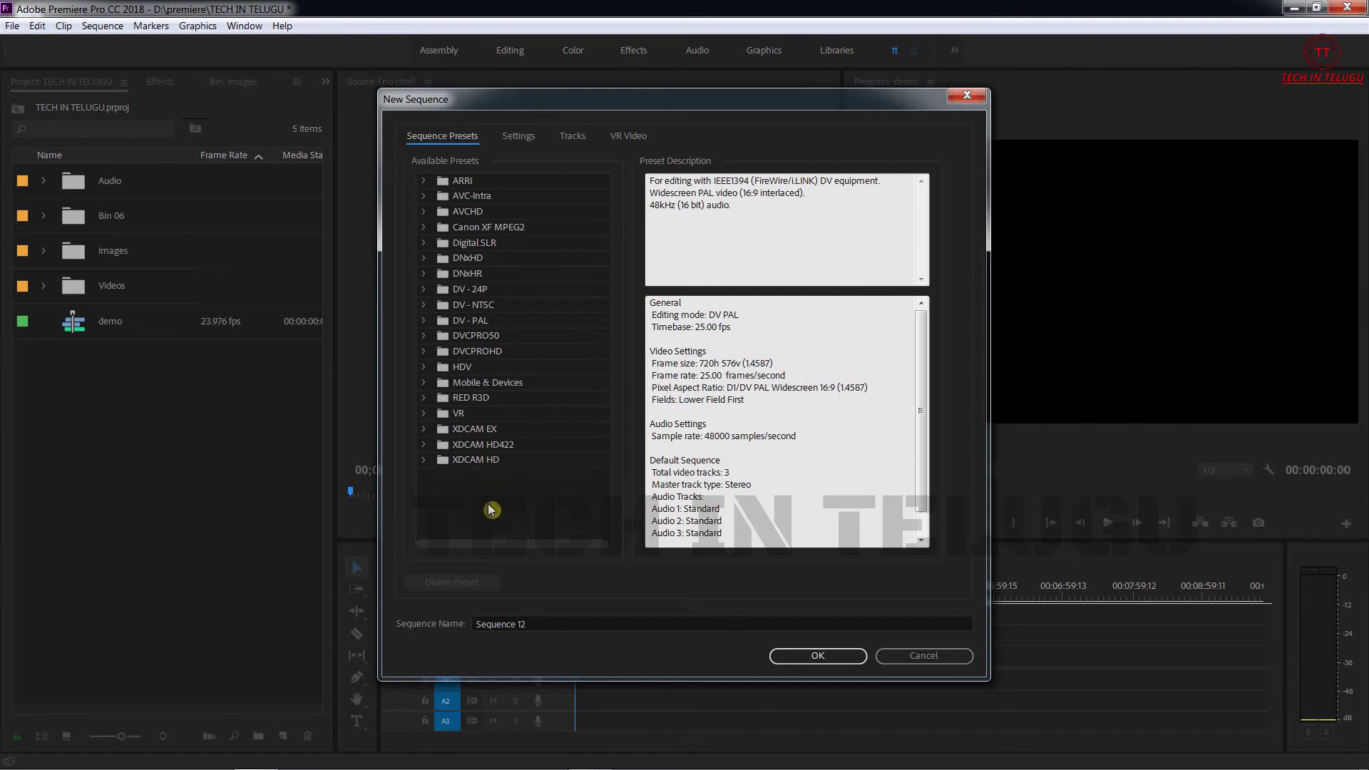
pyautogui.click(522, 140)
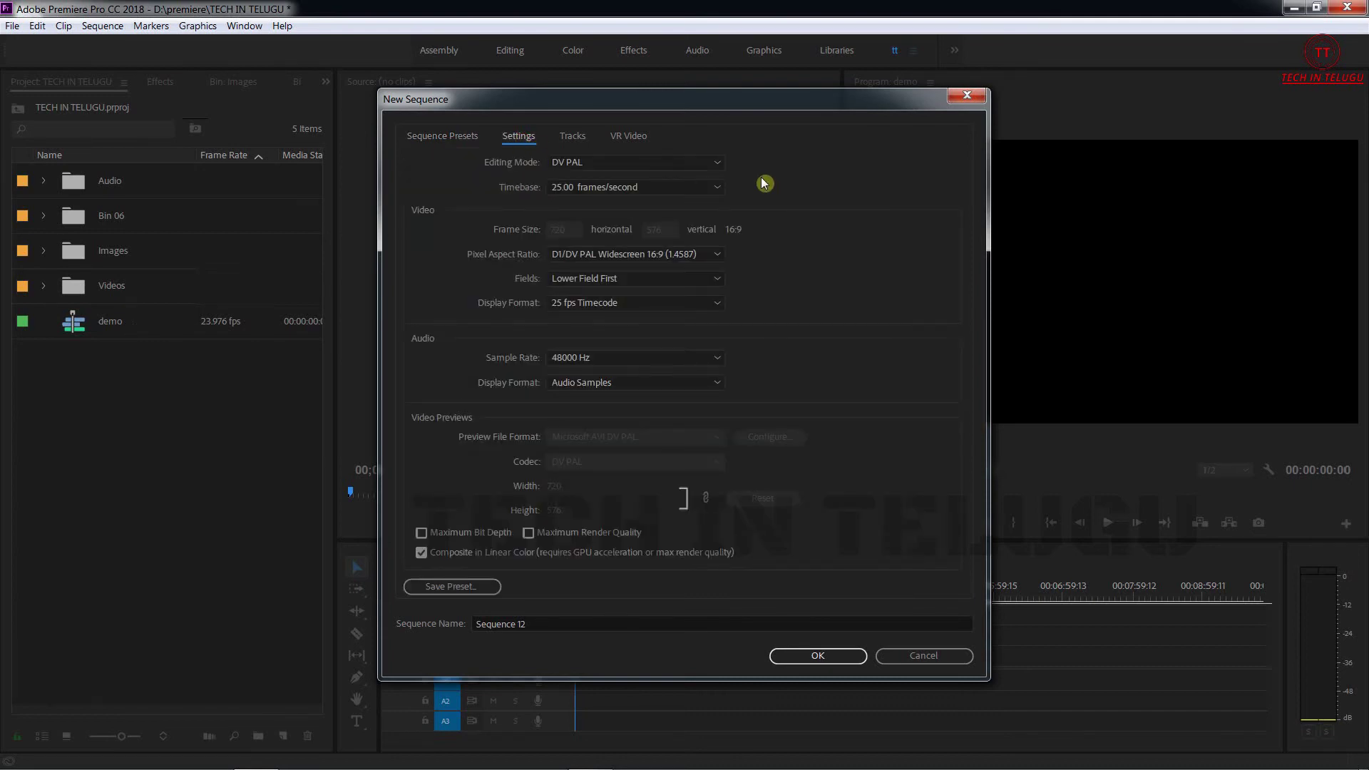
# Step: Pick Custom editing mode to get 1920×1080, 23.976 fps, square pixels, progressive scan
pyautogui.click(719, 164)
pyautogui.click(784, 85)
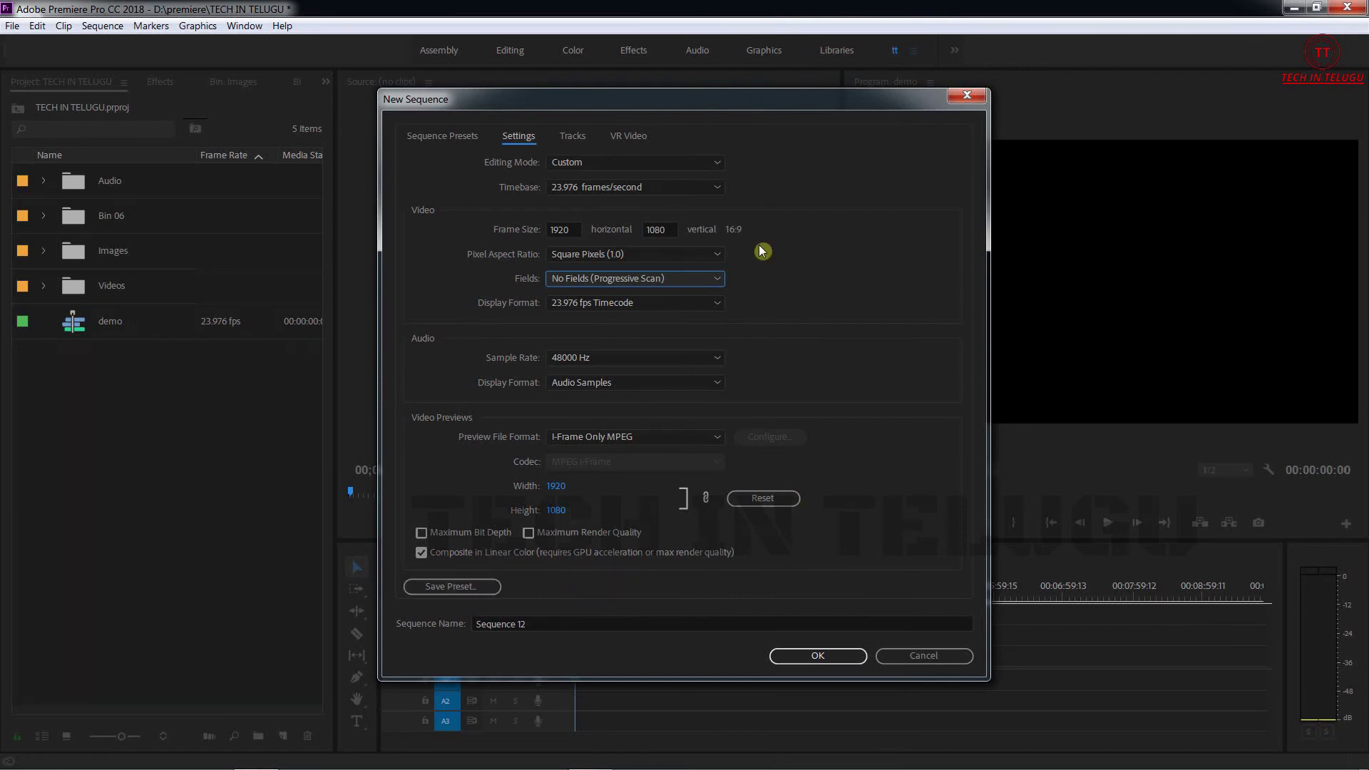
# Step: Save the current sequence settings as a preset named 'TT'
pyautogui.click(462, 590)
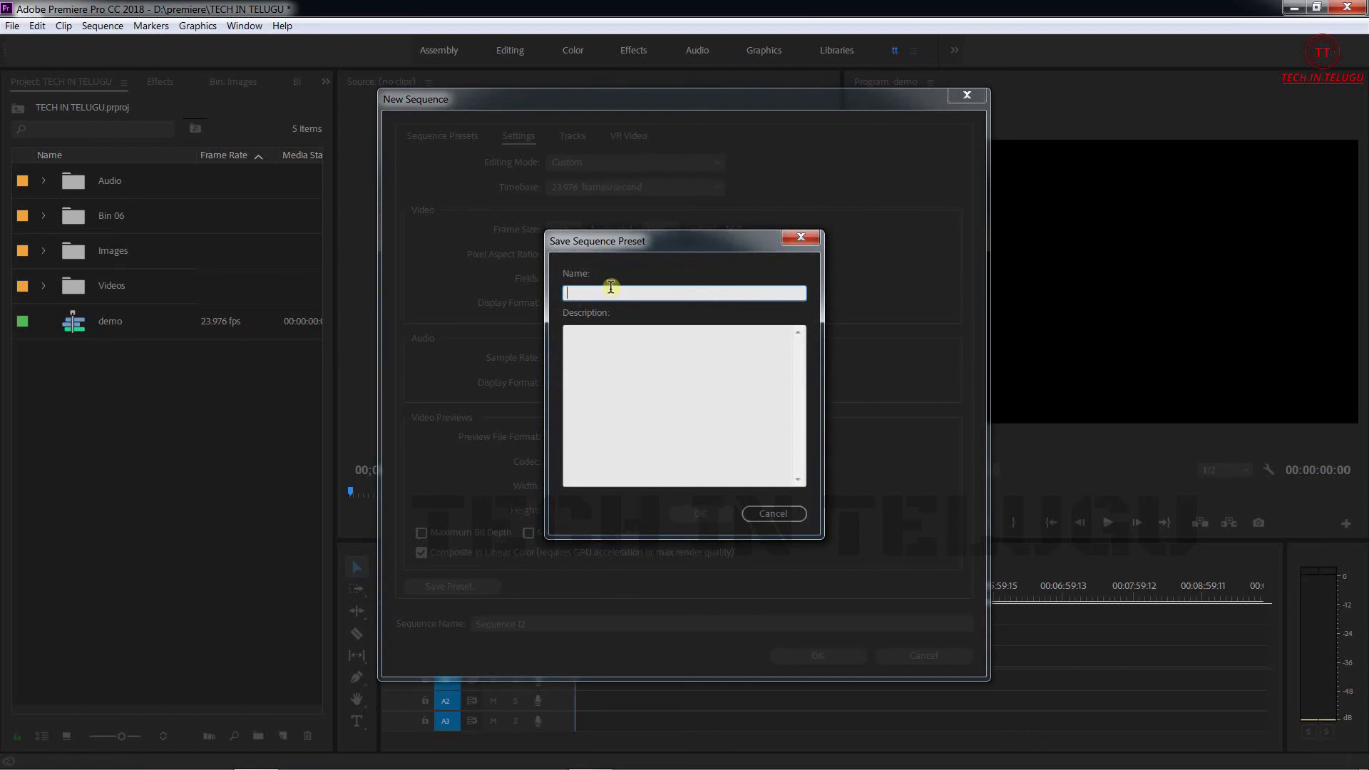
pyautogui.write('TT')
pyautogui.click(701, 514)
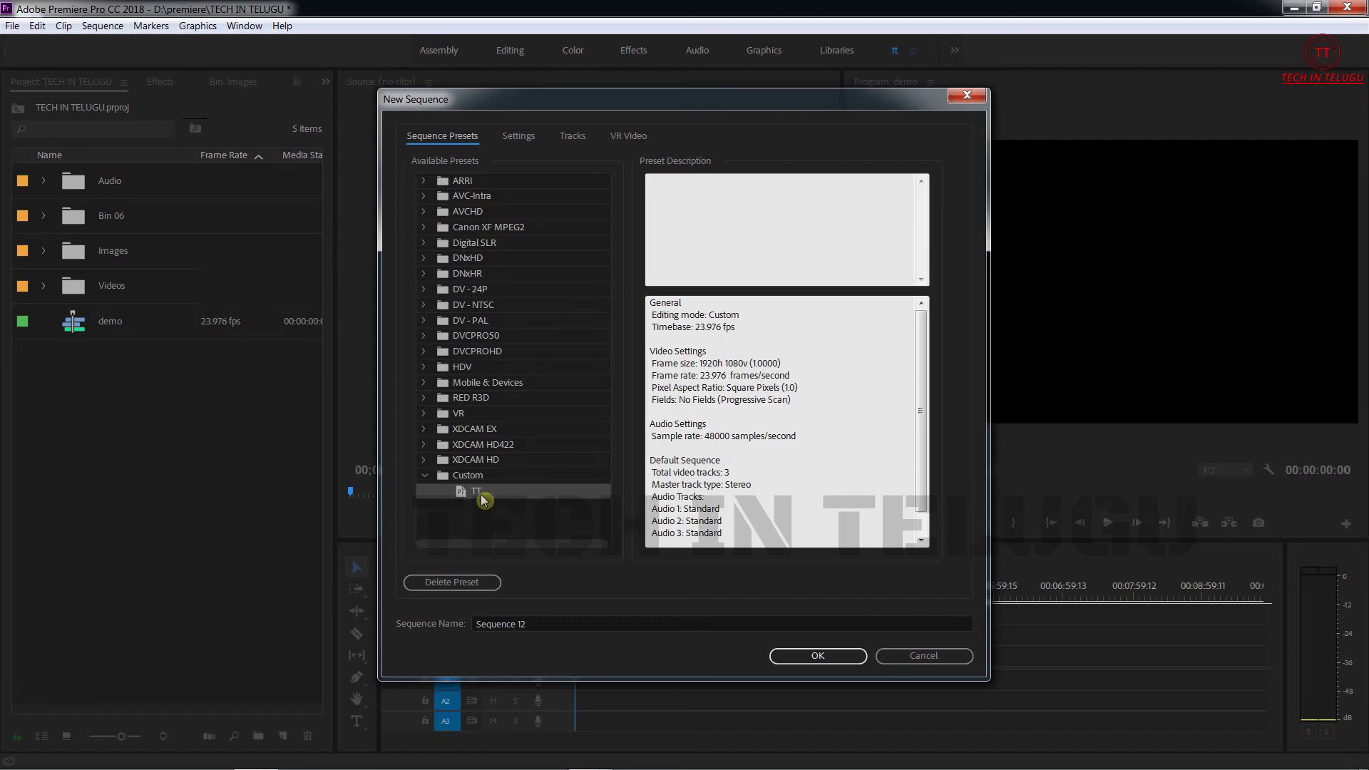
# Step: Name the new TT-preset sequence 'edit' in place of 'Sequence 12' and create it
pyautogui.click(544, 621)
pyautogui.write('edit')
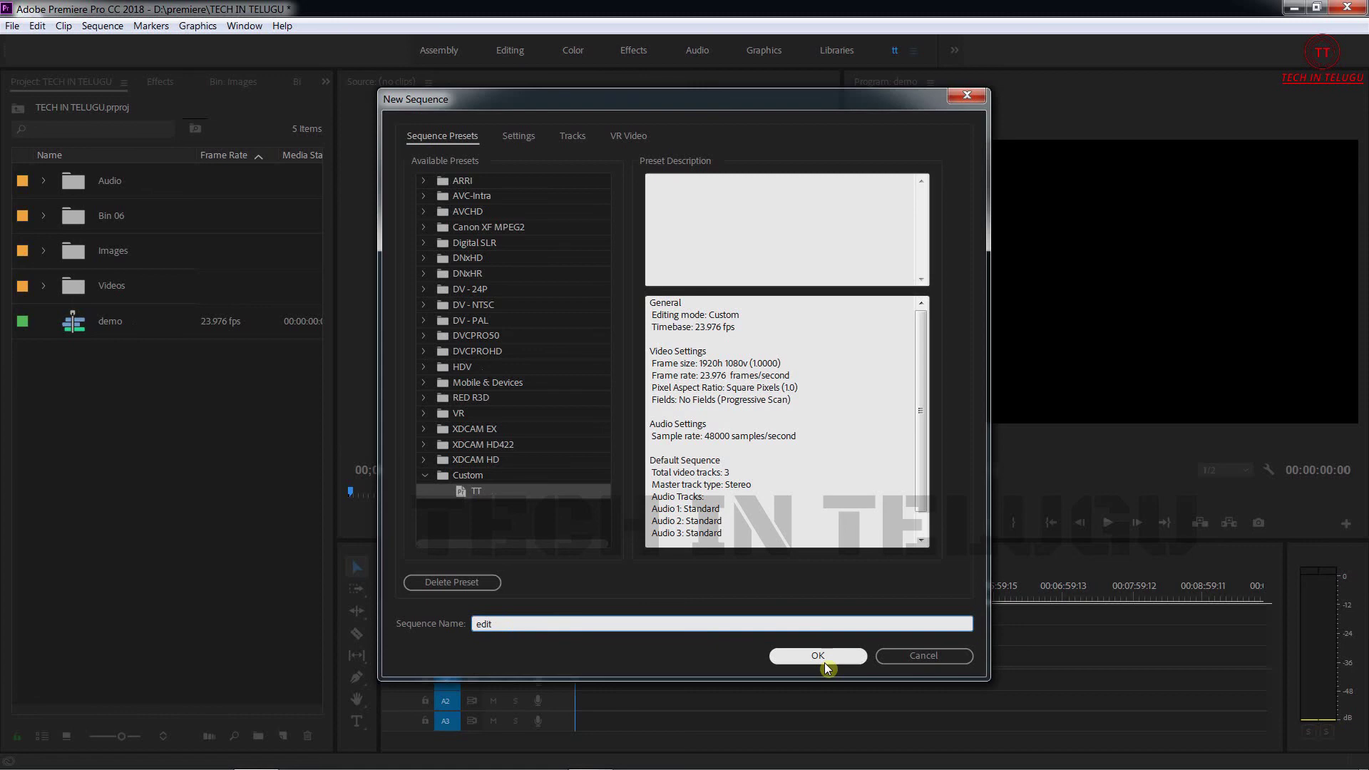
pyautogui.click(823, 658)
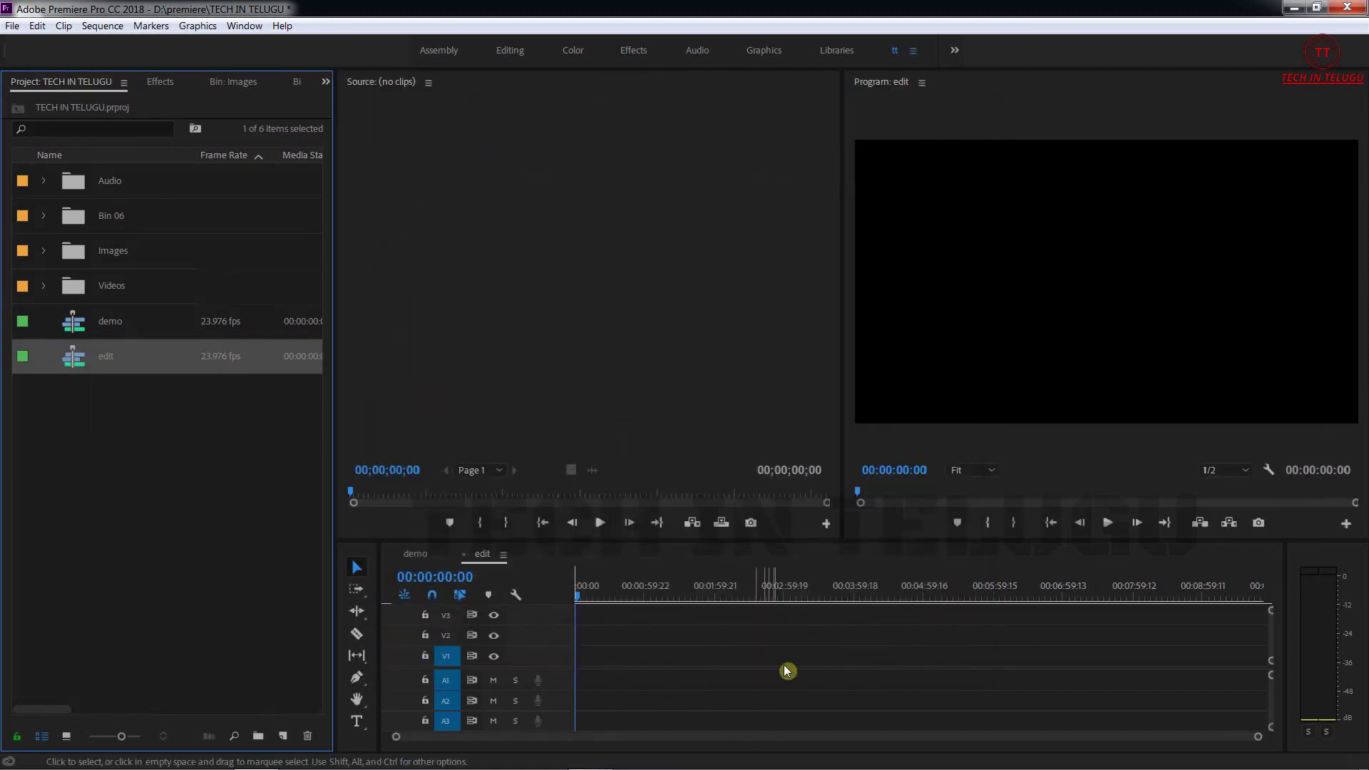